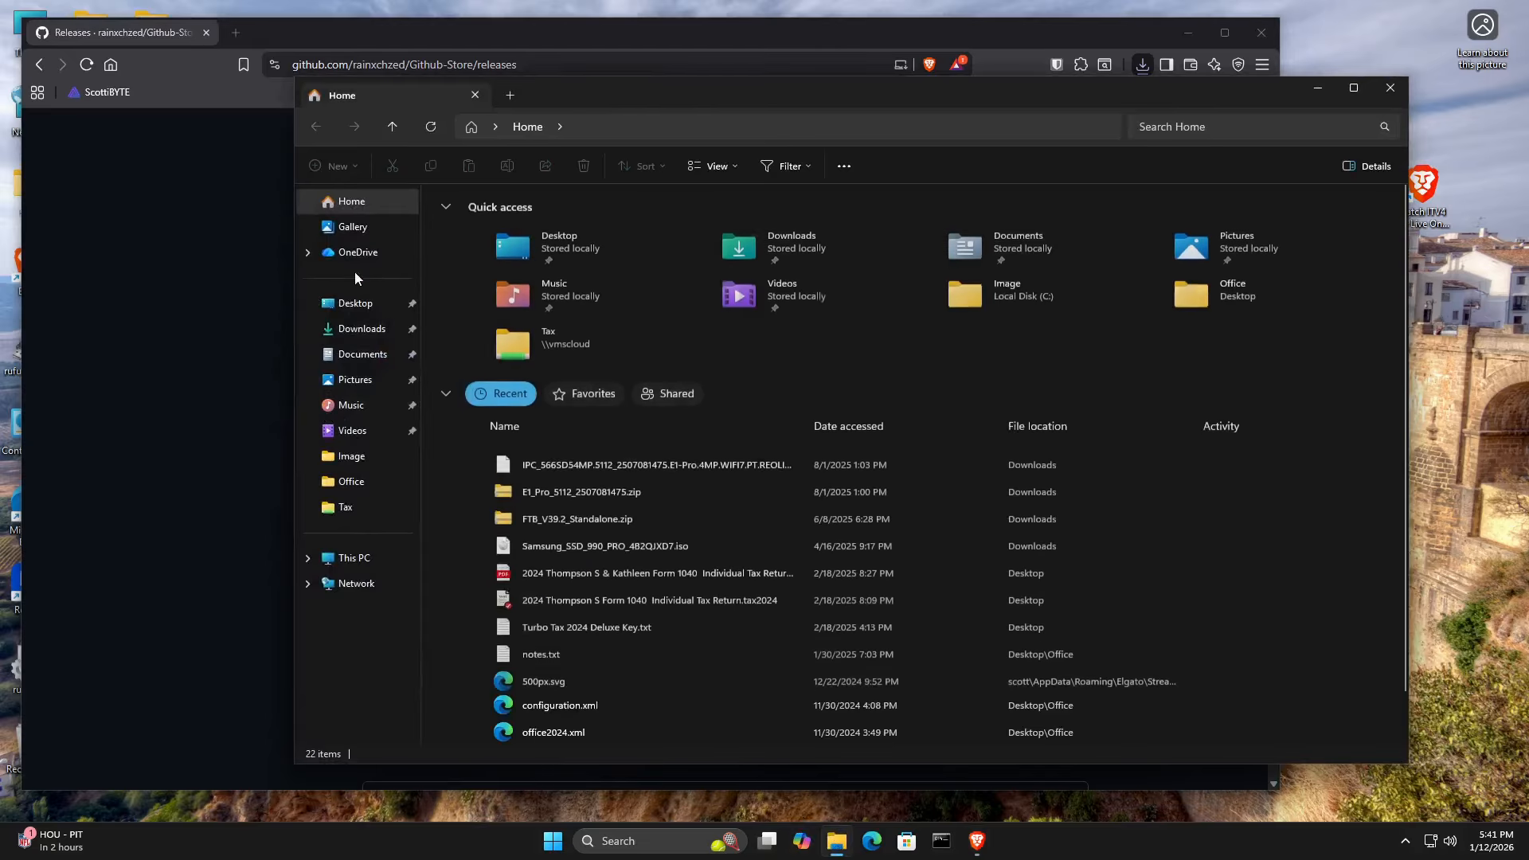
Run GitHub.Store-1.5.1.exe from the Downloads folder and allow it past the SmartScreen warning.
left_click(362, 329)
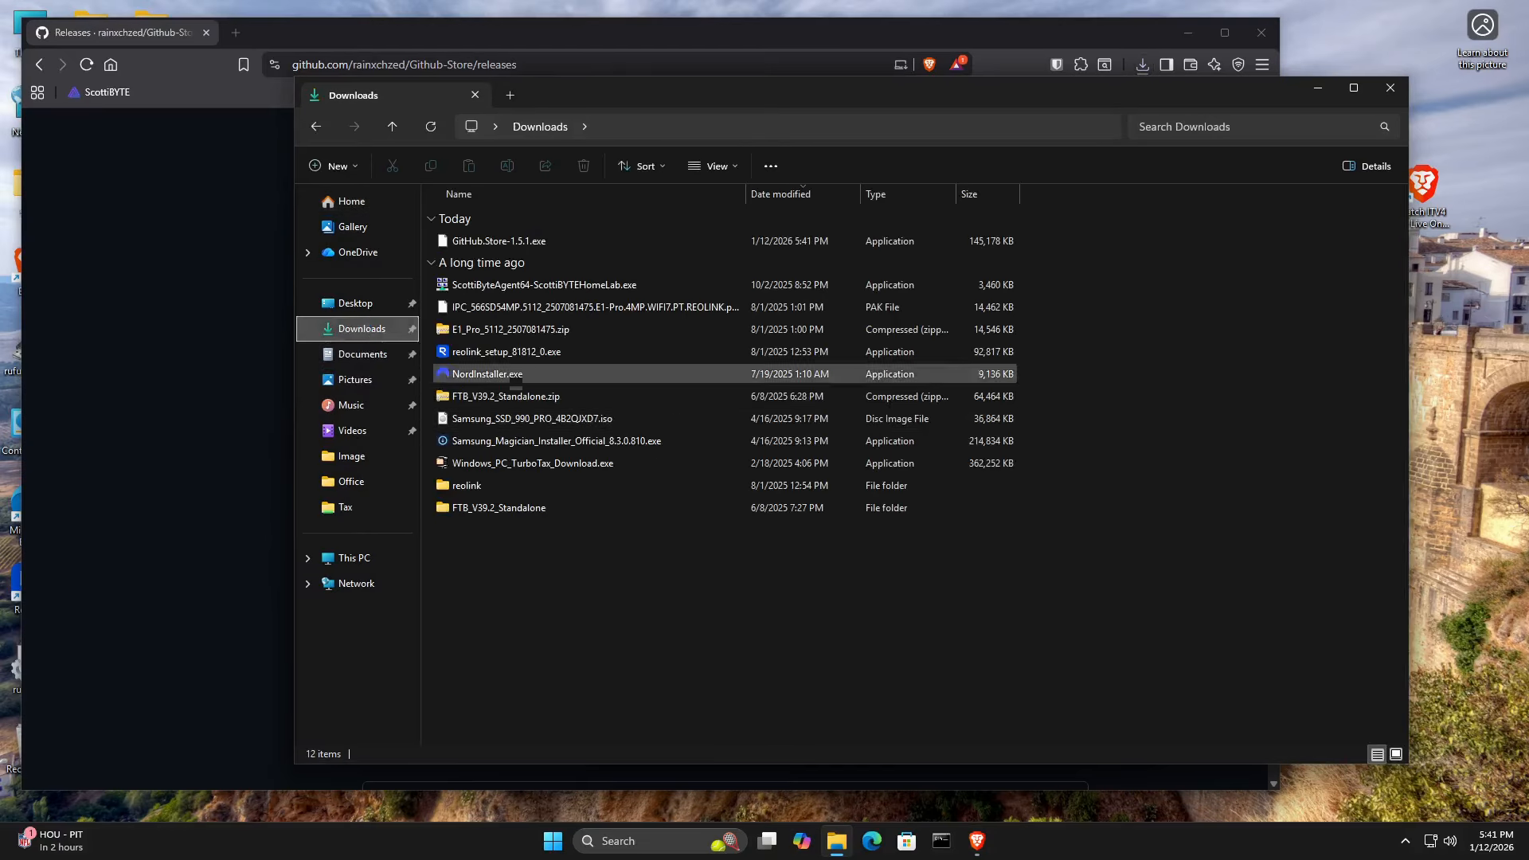
double_click(471, 243)
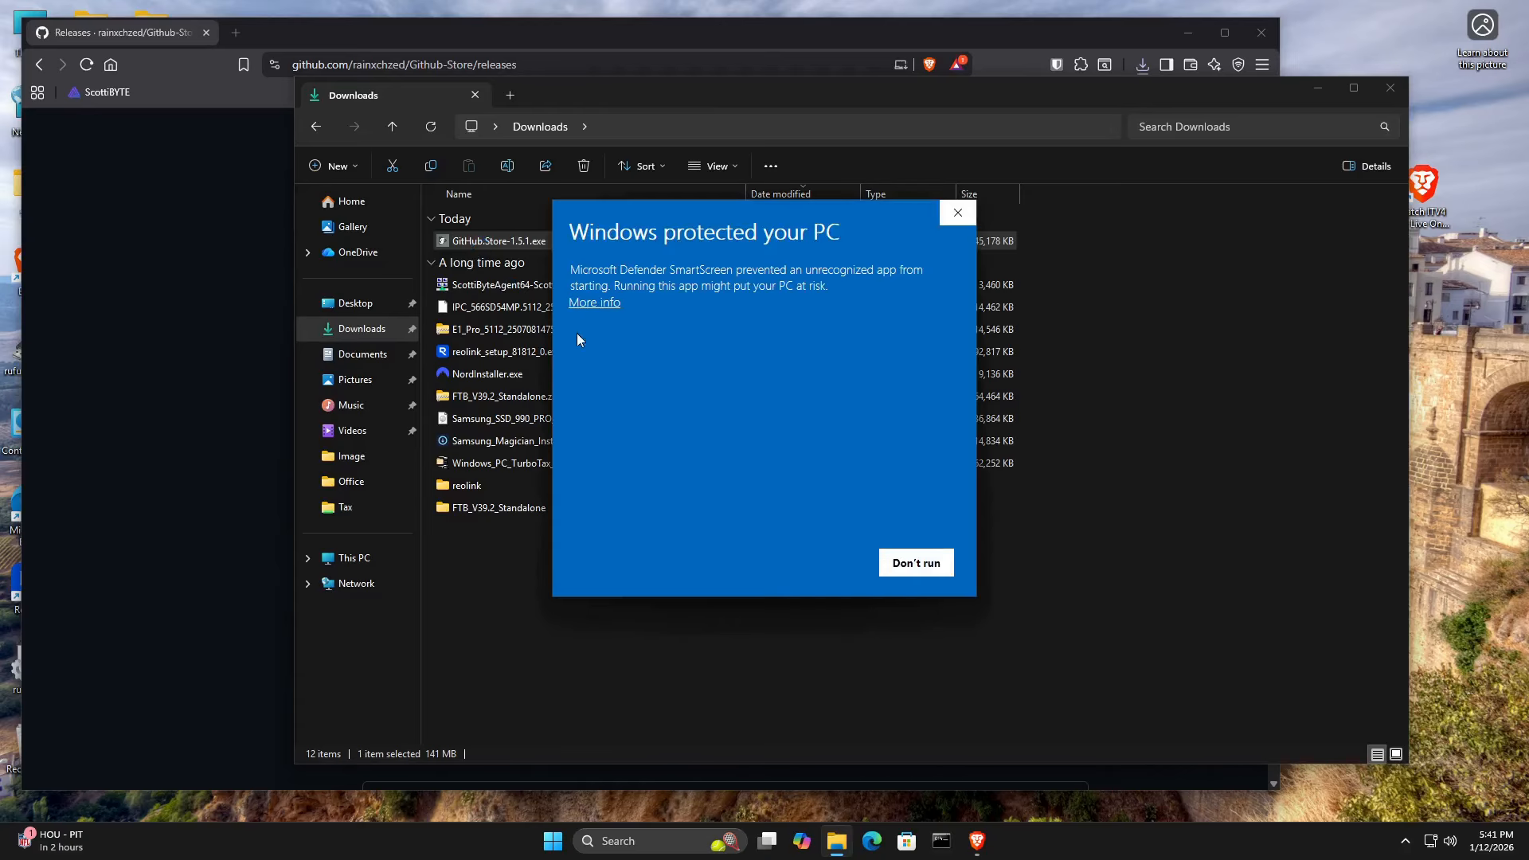
left_click(587, 303)
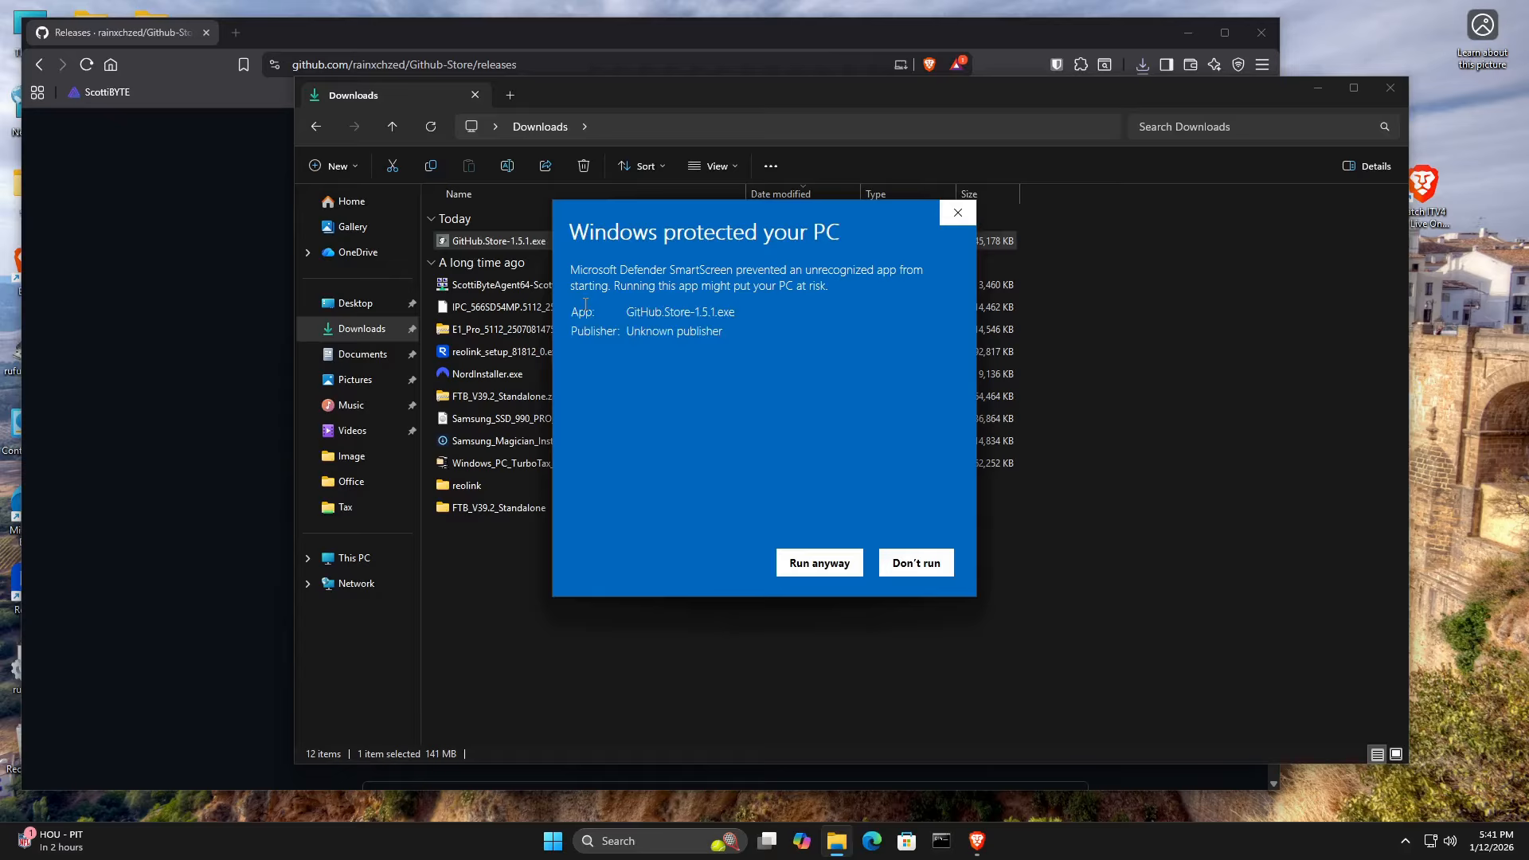
left_click(810, 562)
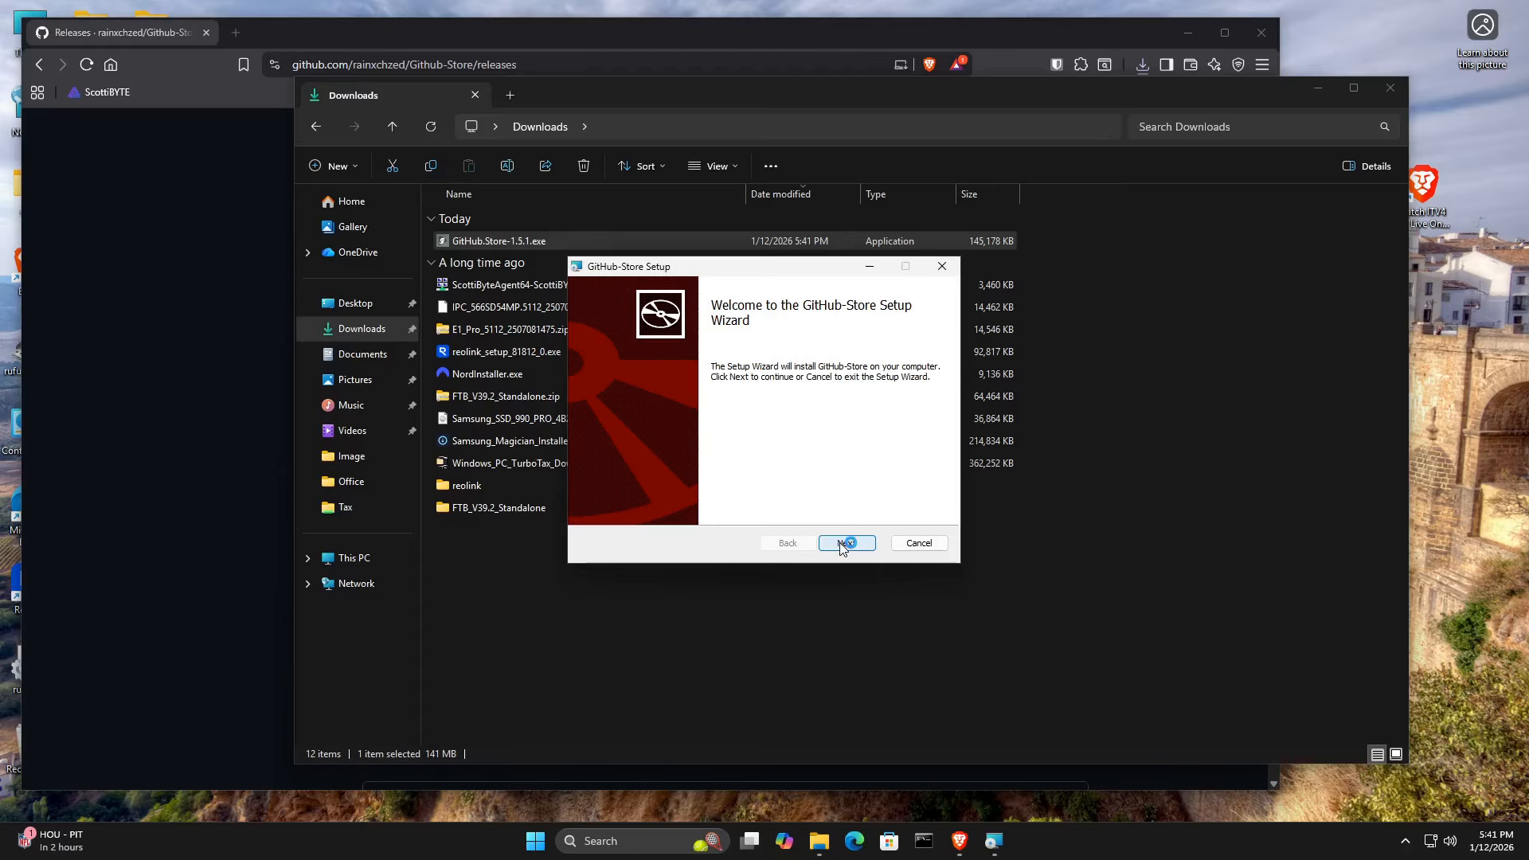
Install GitHub-Store to the default destination folder, finish the setup wizard and close the Downloads window.
left_click(842, 544)
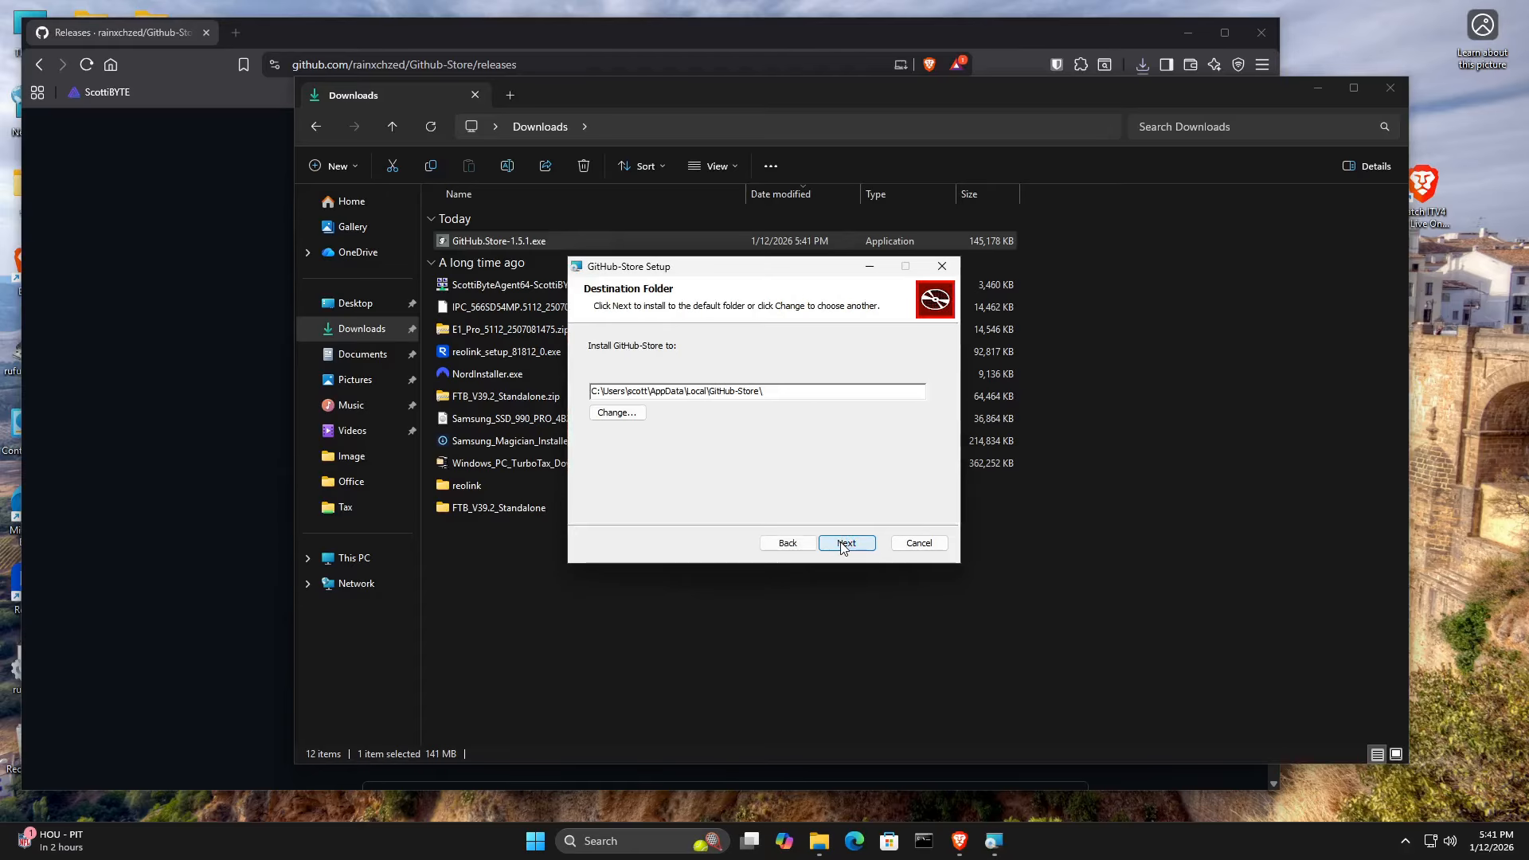
left_click(843, 544)
left_click(834, 543)
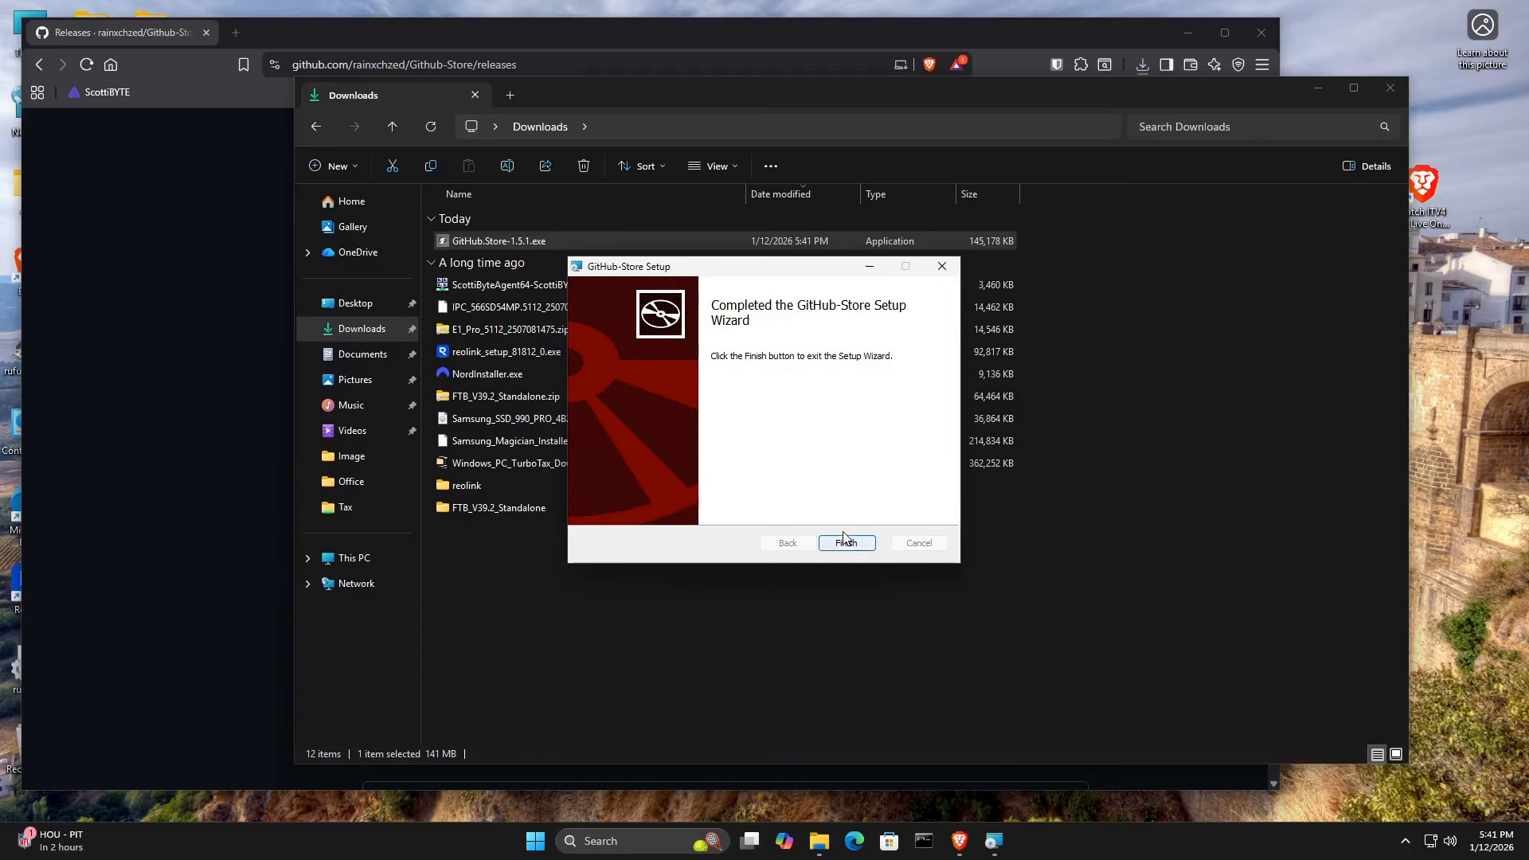
left_click(844, 542)
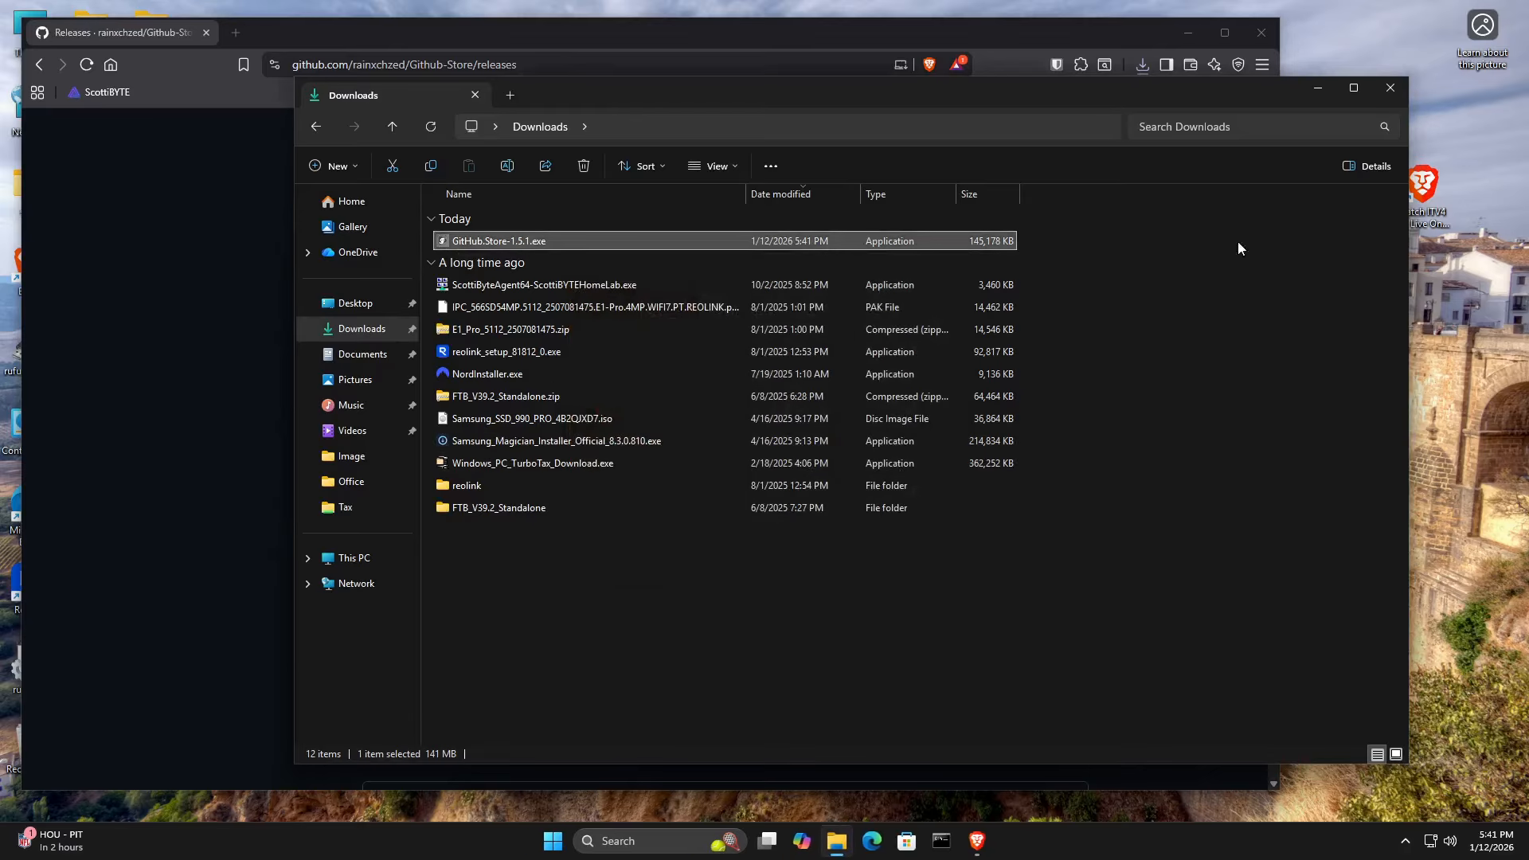
left_click(1390, 88)
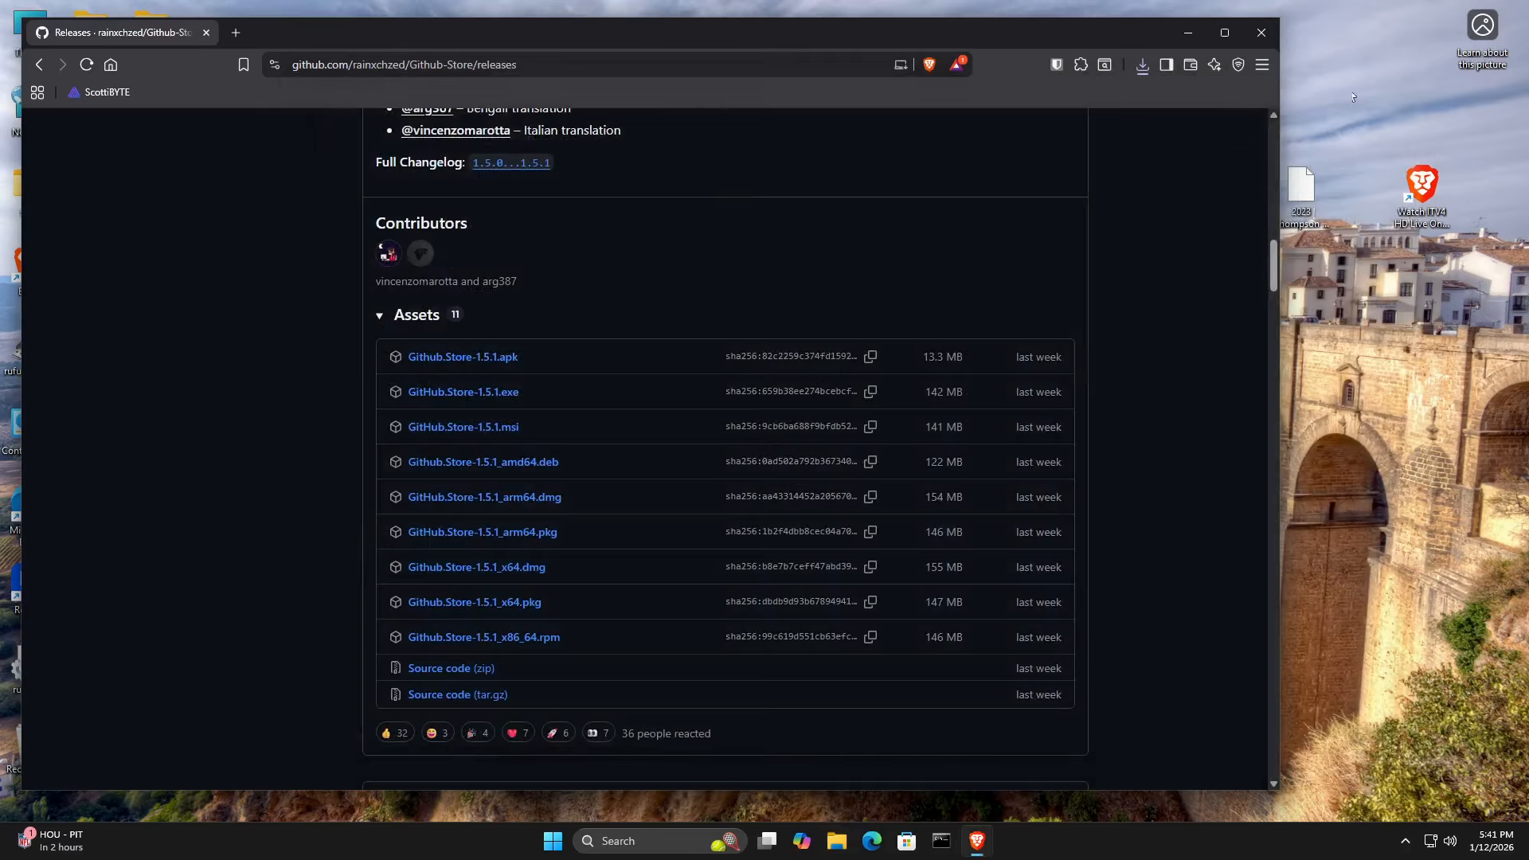
Search the installed apps for "git" and launch GitHub-Store.
left_click(560, 848)
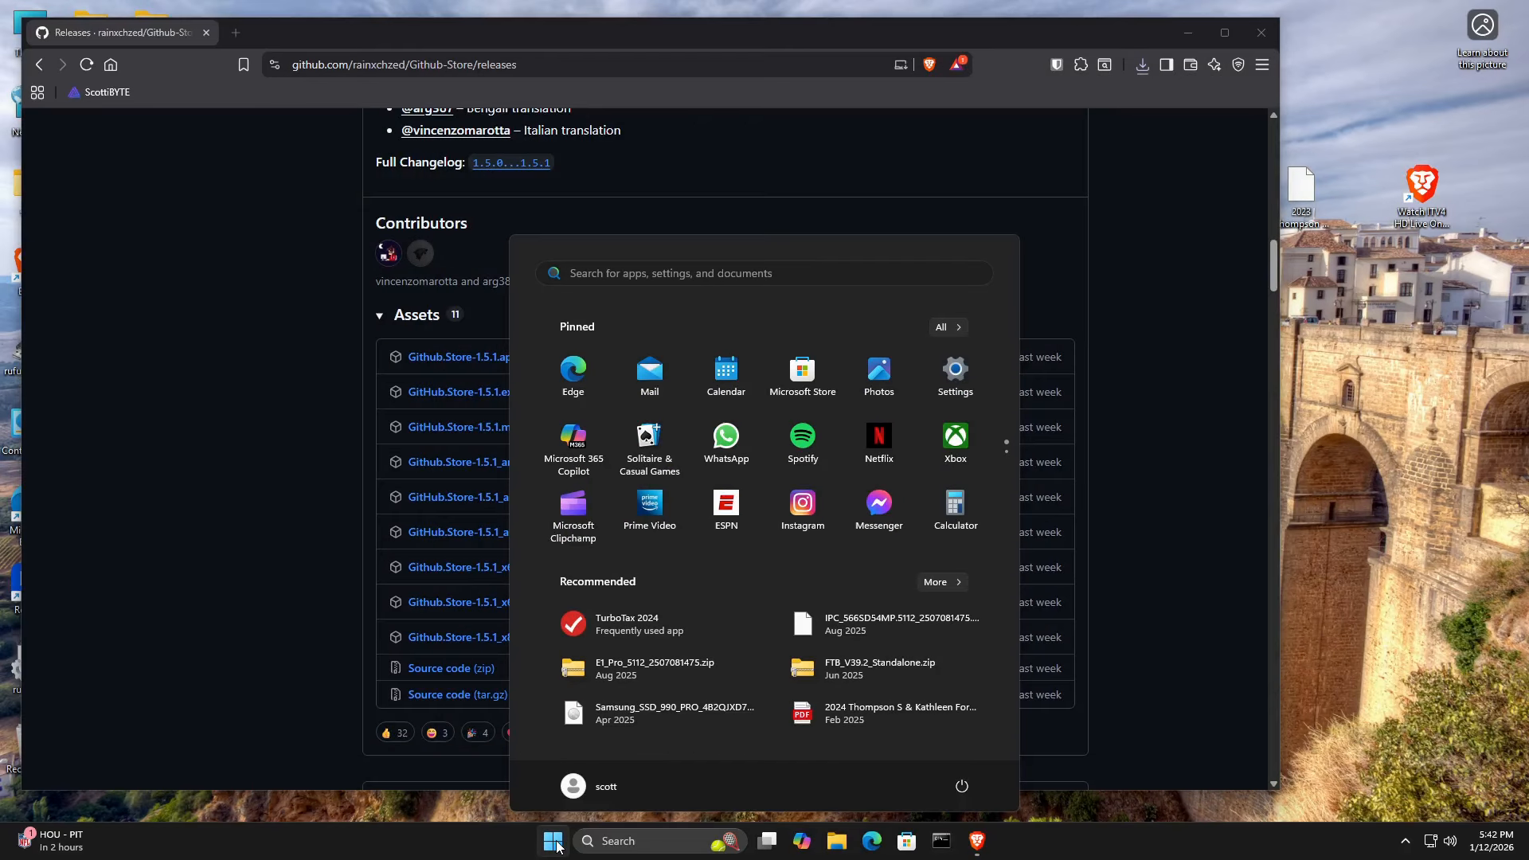
type("git")
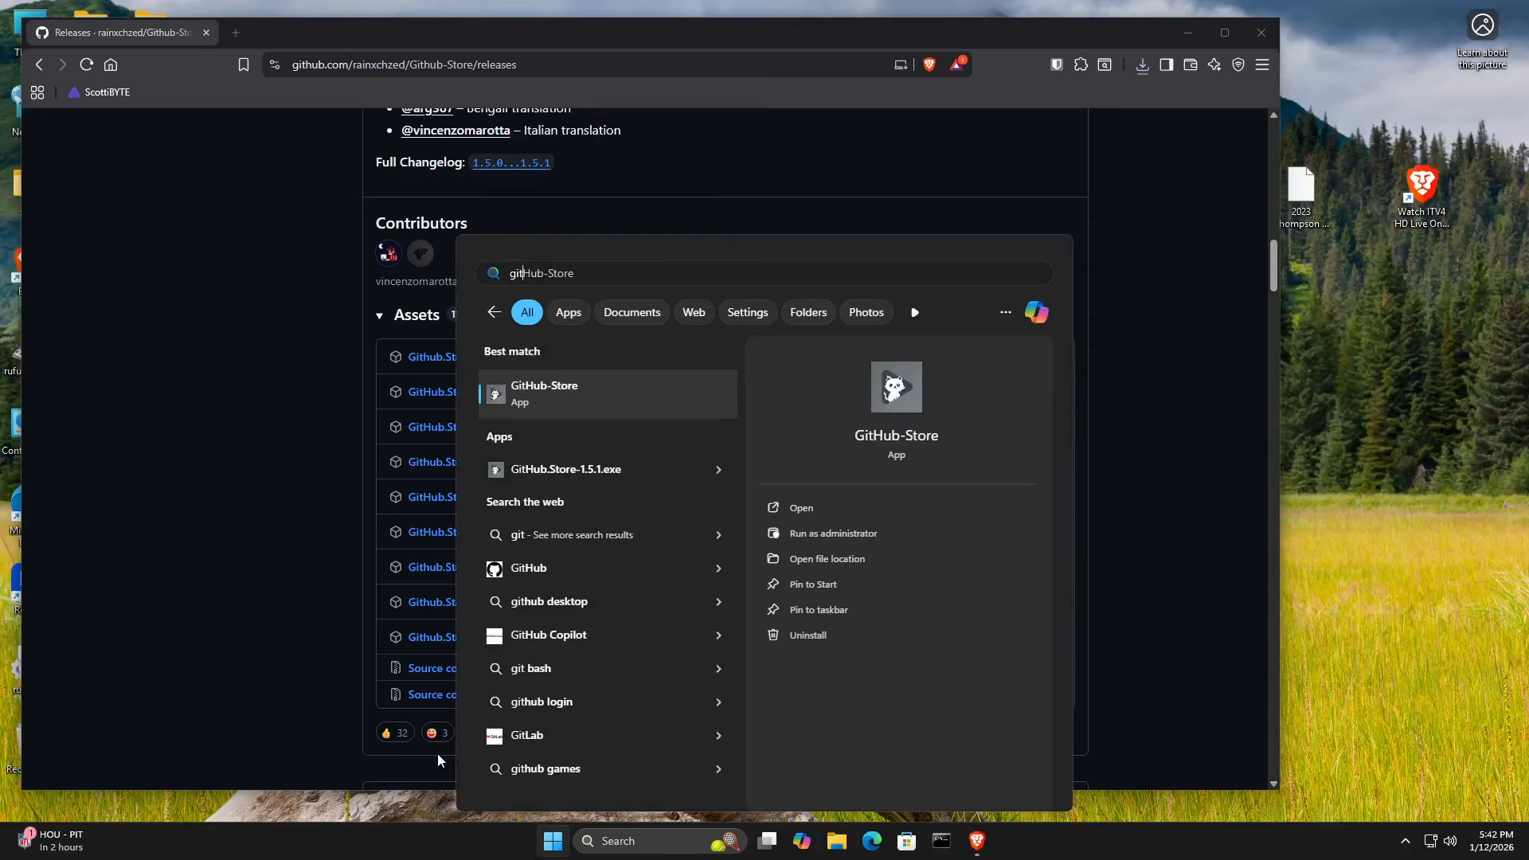
left_click(542, 380)
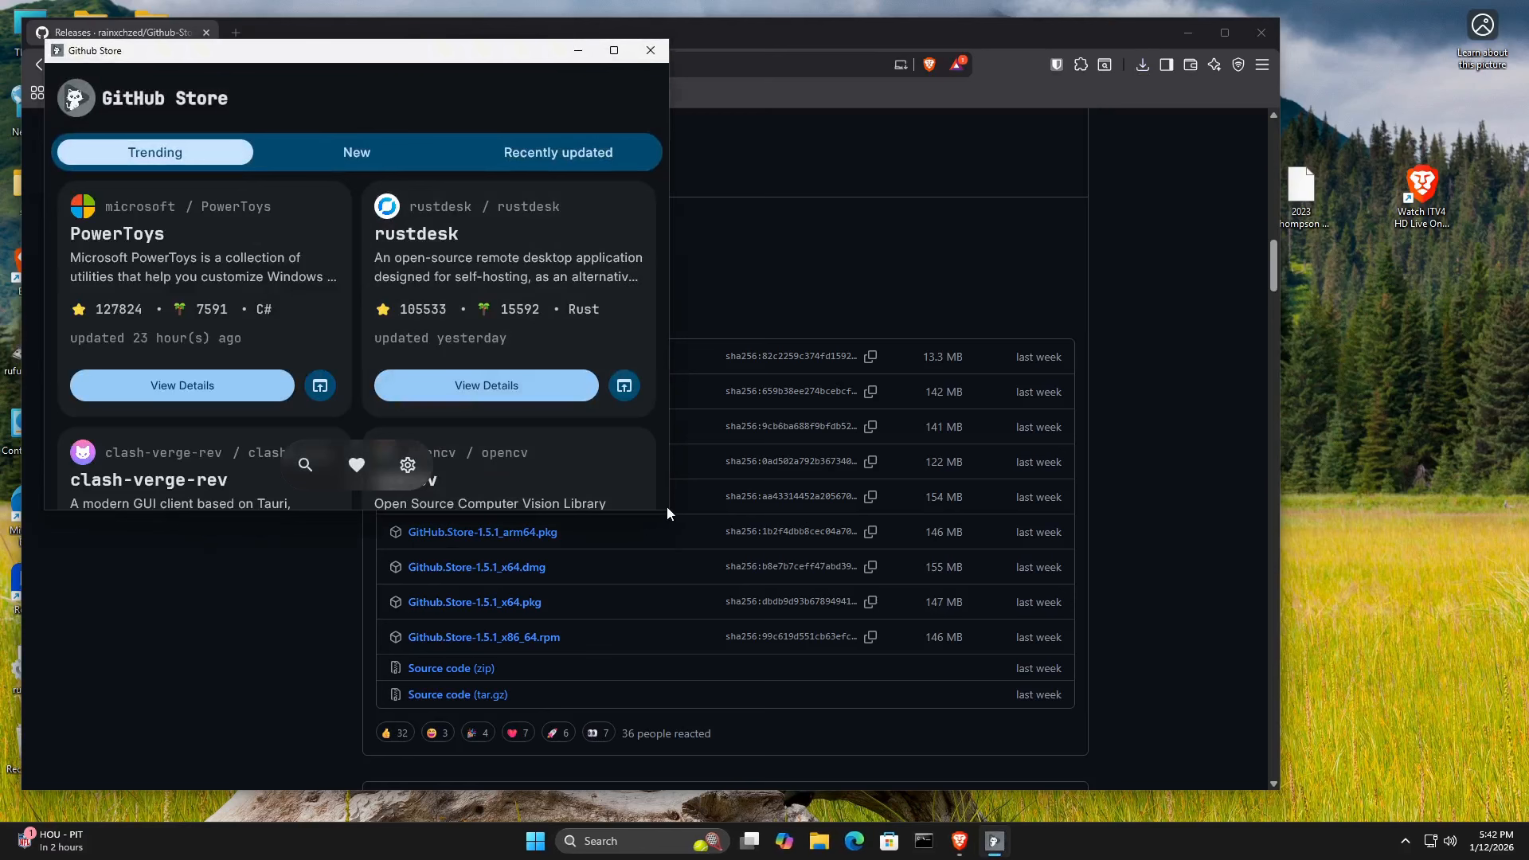
Enlarge and reposition the GitHub Store window, and decline the removal of unused printers.
left_click_drag(673, 513, 1205, 701)
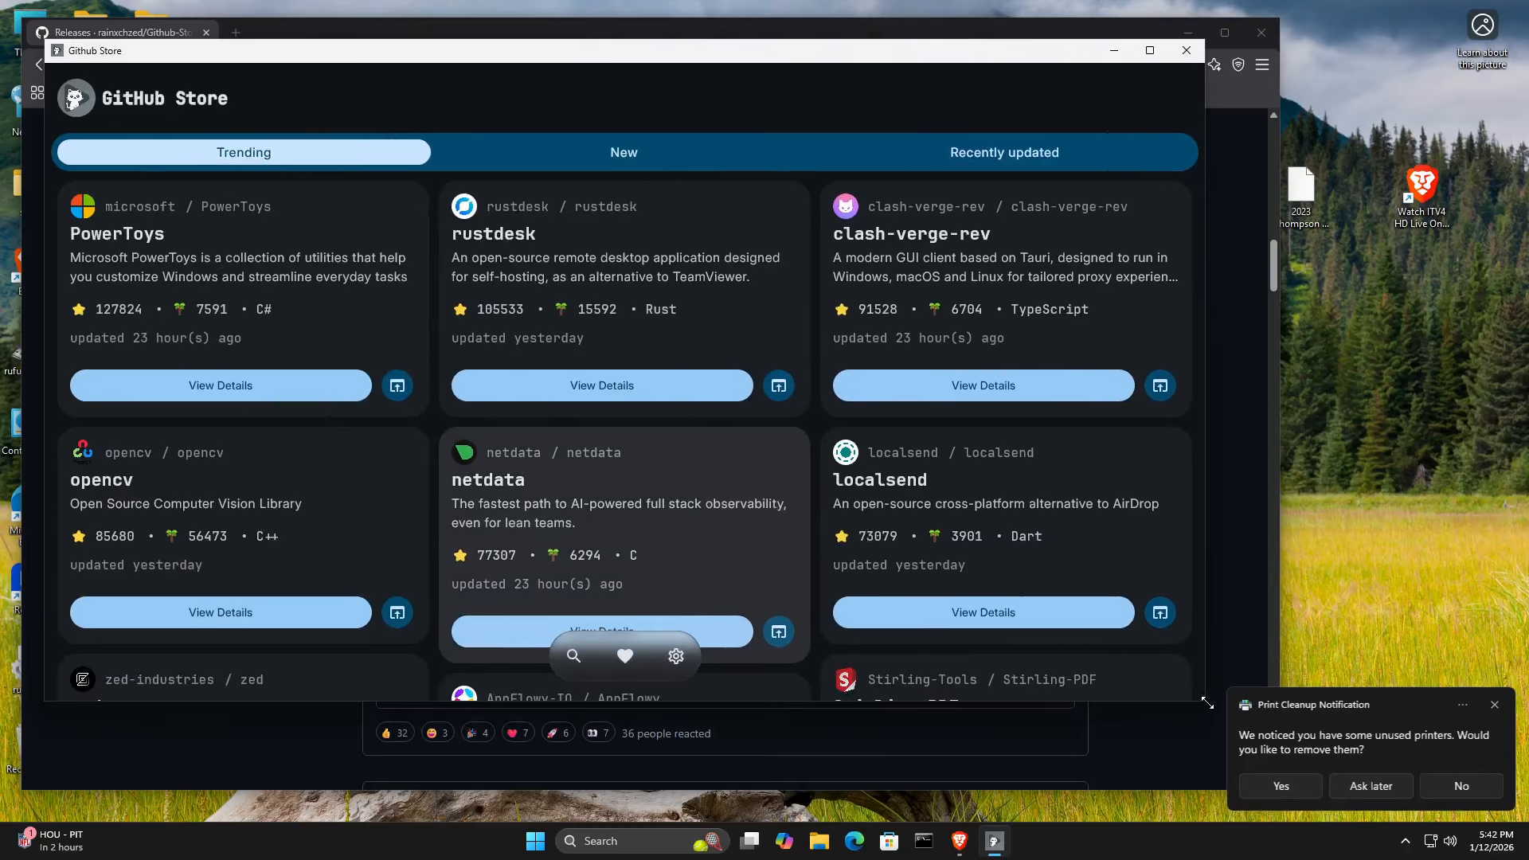
left_click(1439, 786)
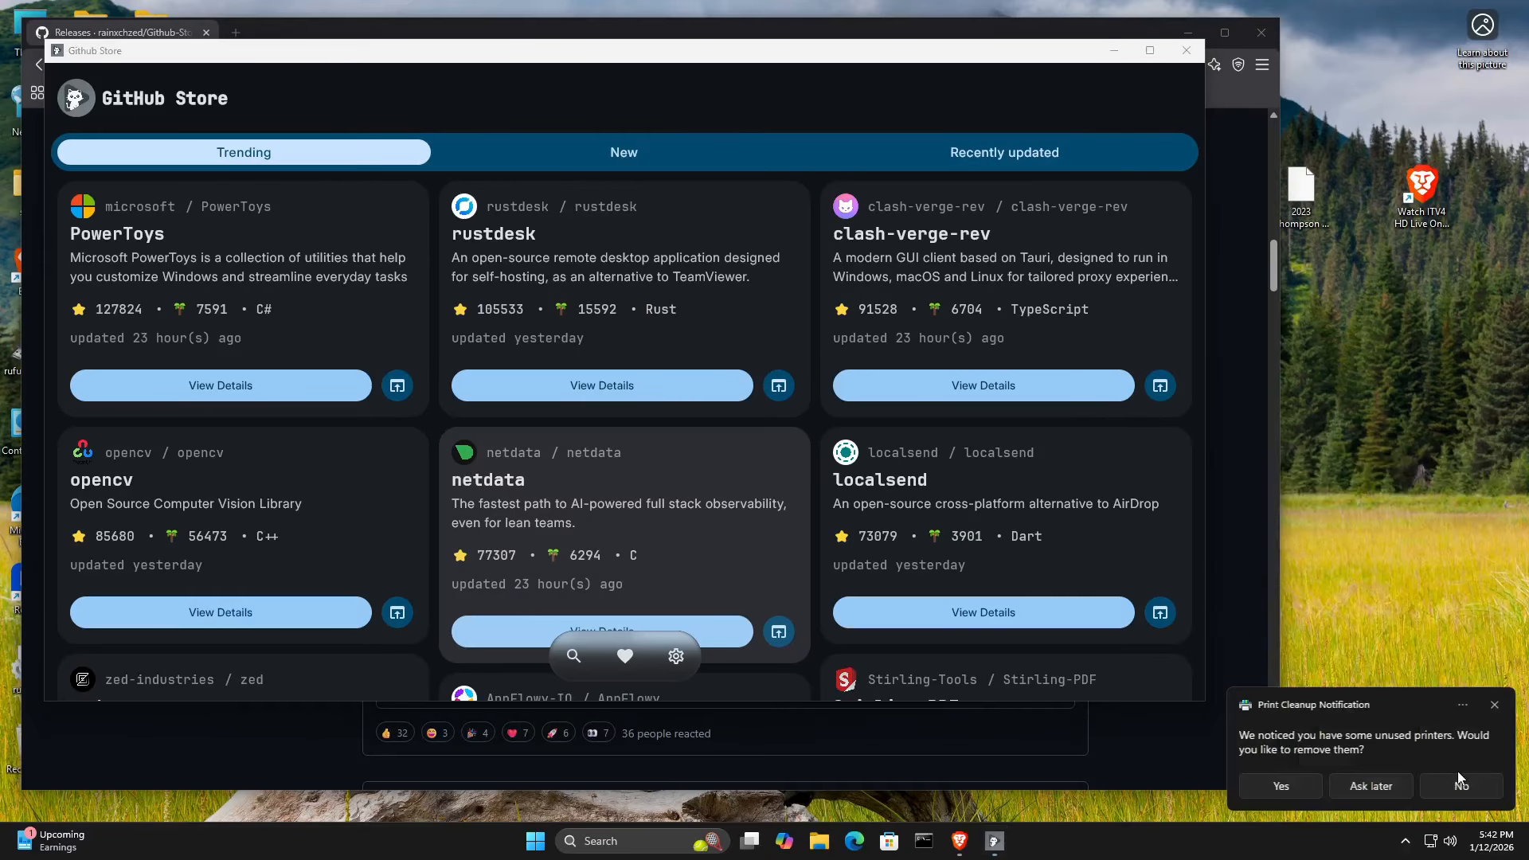
left_click(1466, 786)
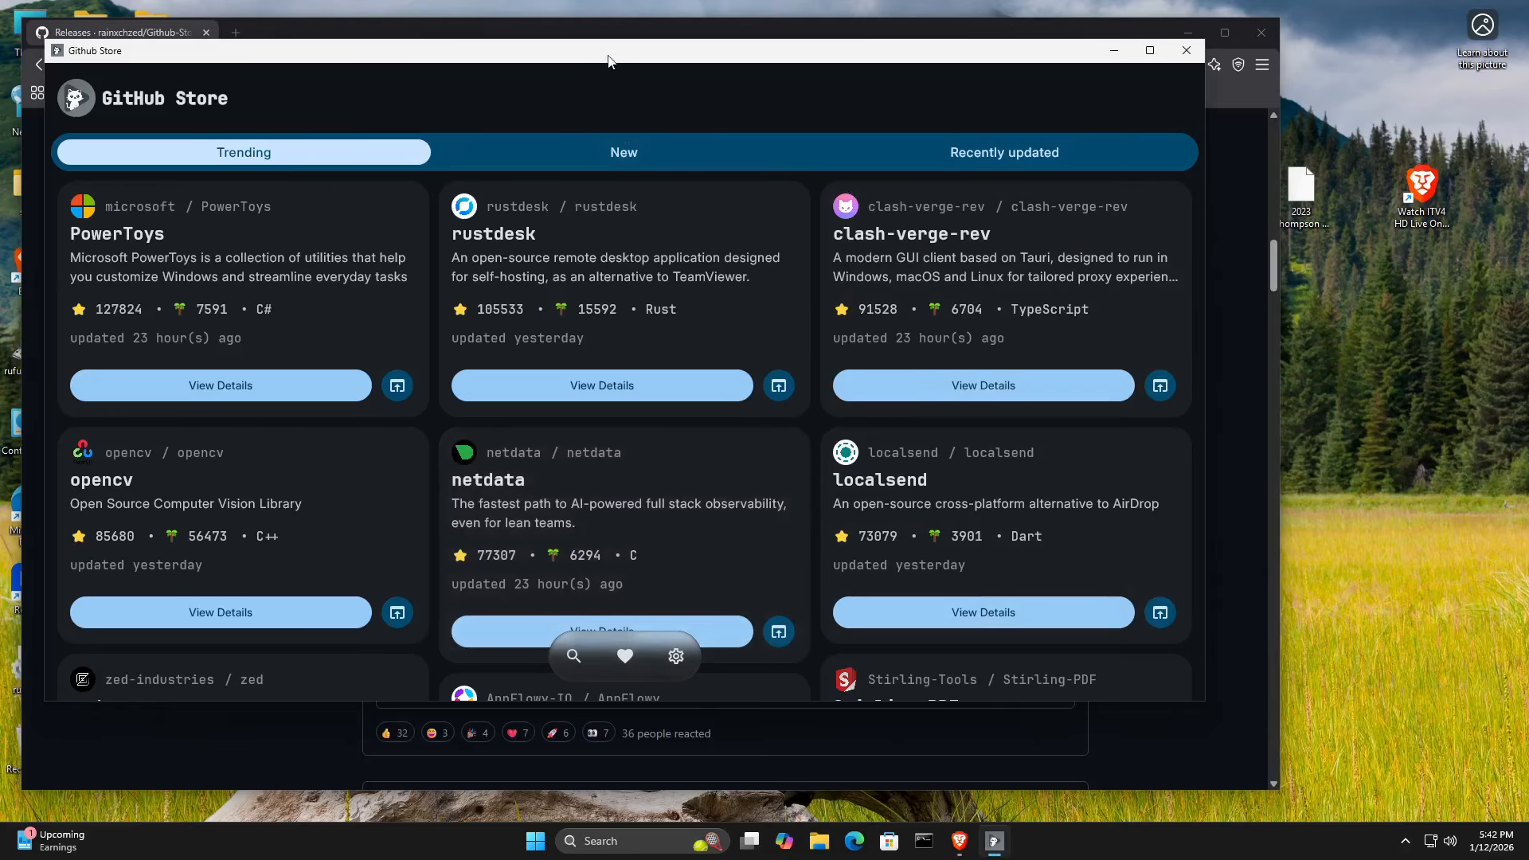
left_click_drag(607, 49, 663, 63)
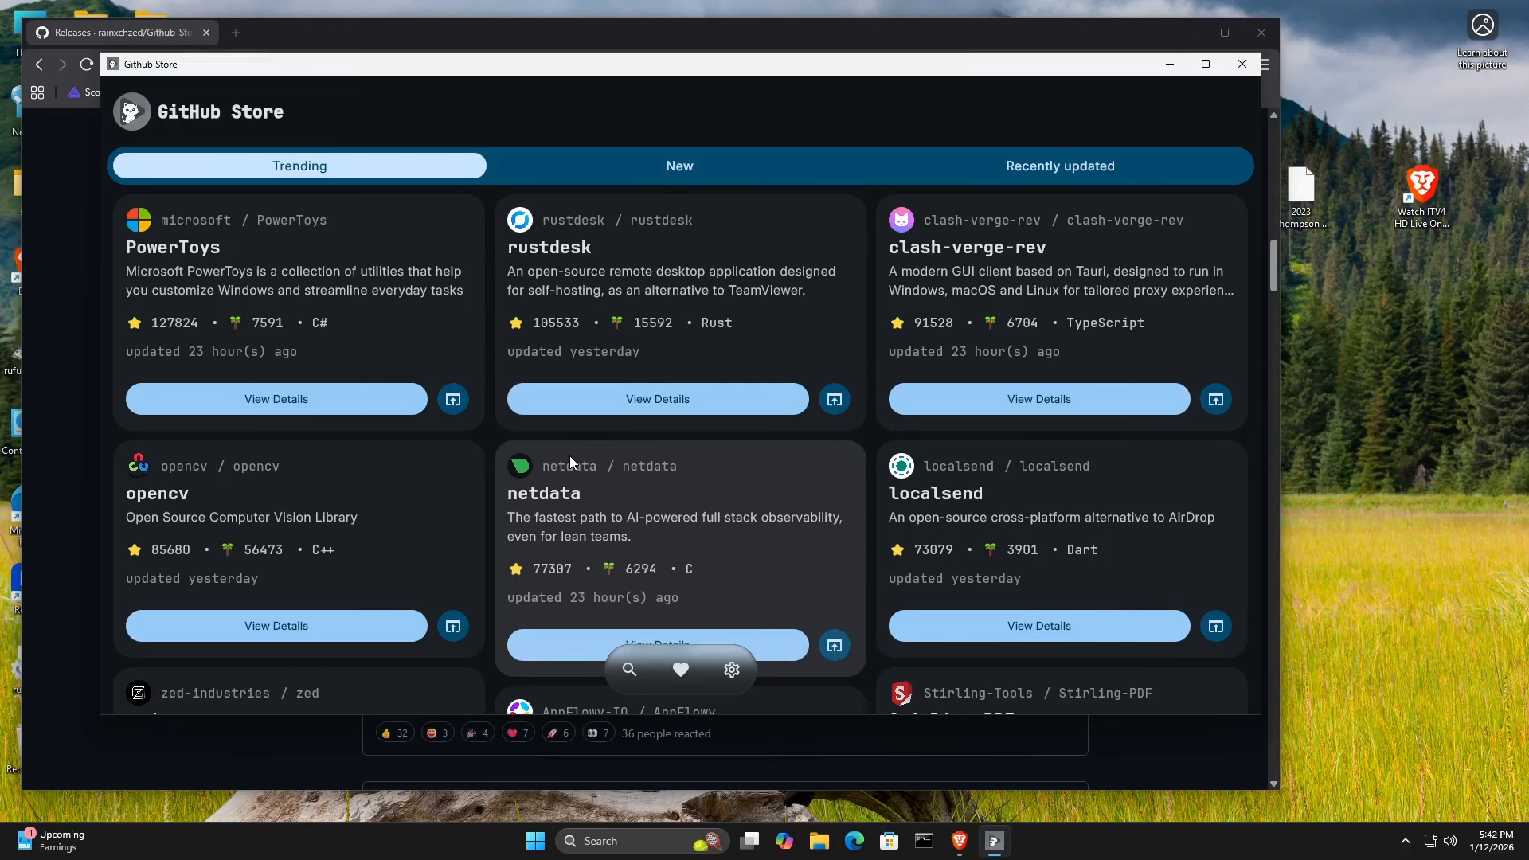
Start installing the latest rustdesk release from its details page and accept the license terms in the setup wizard.
left_click(597, 401)
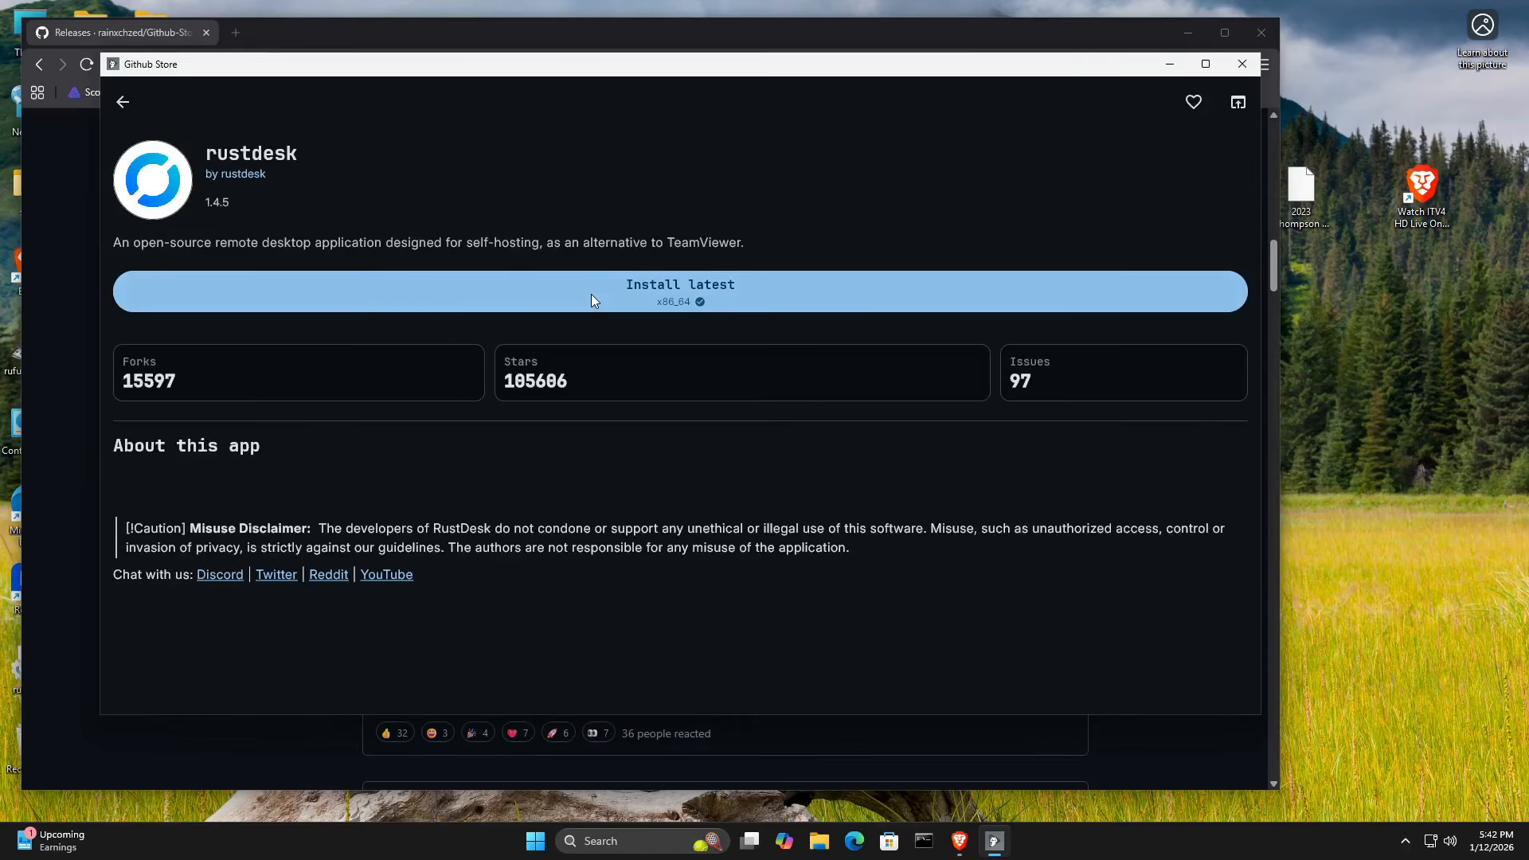
left_click(623, 286)
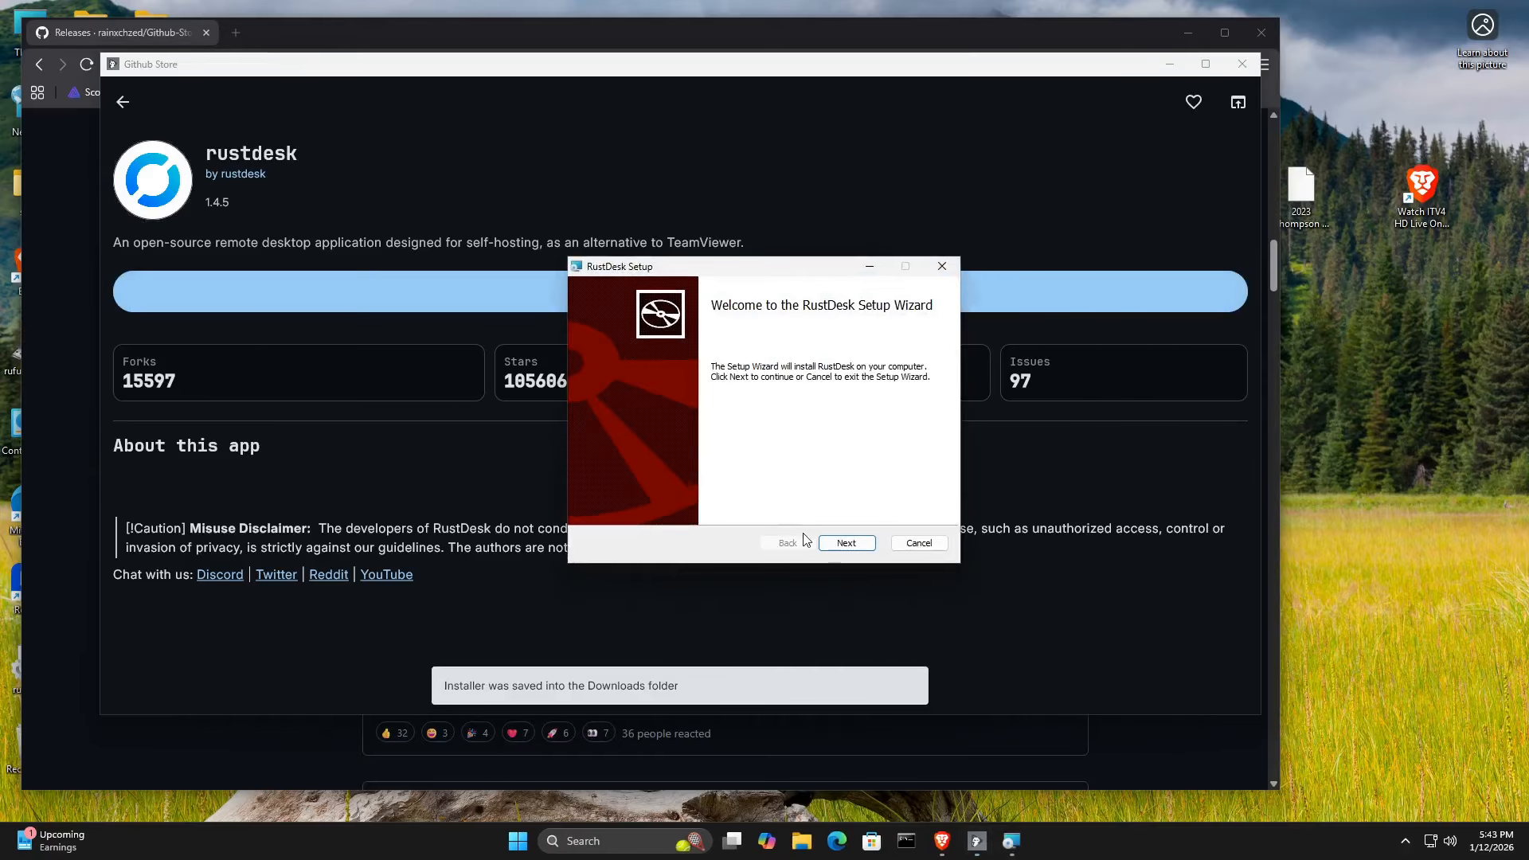
left_click(846, 545)
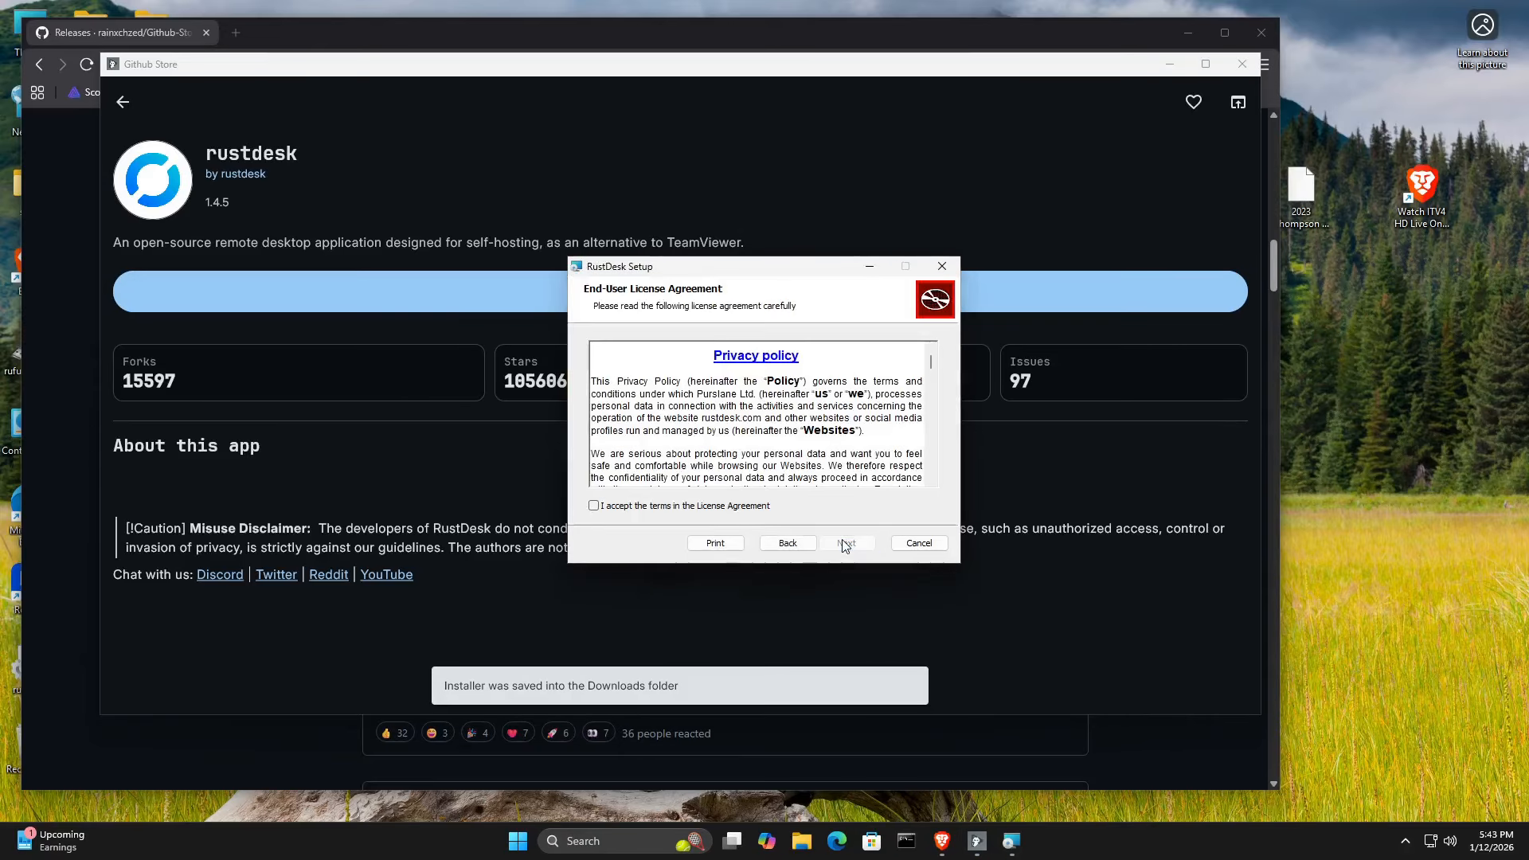
left_click(593, 505)
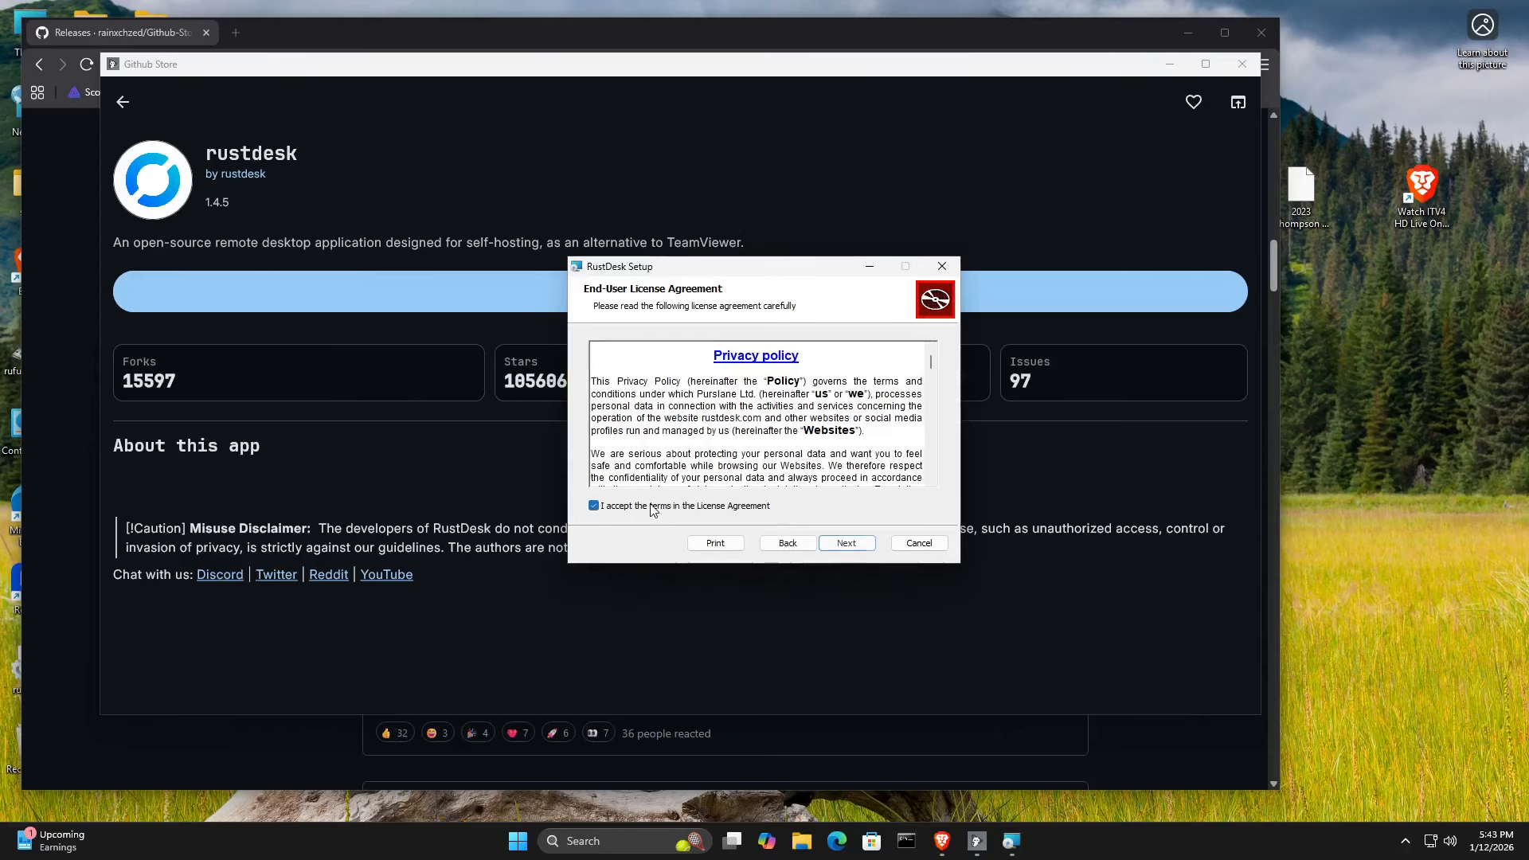
left_click(852, 545)
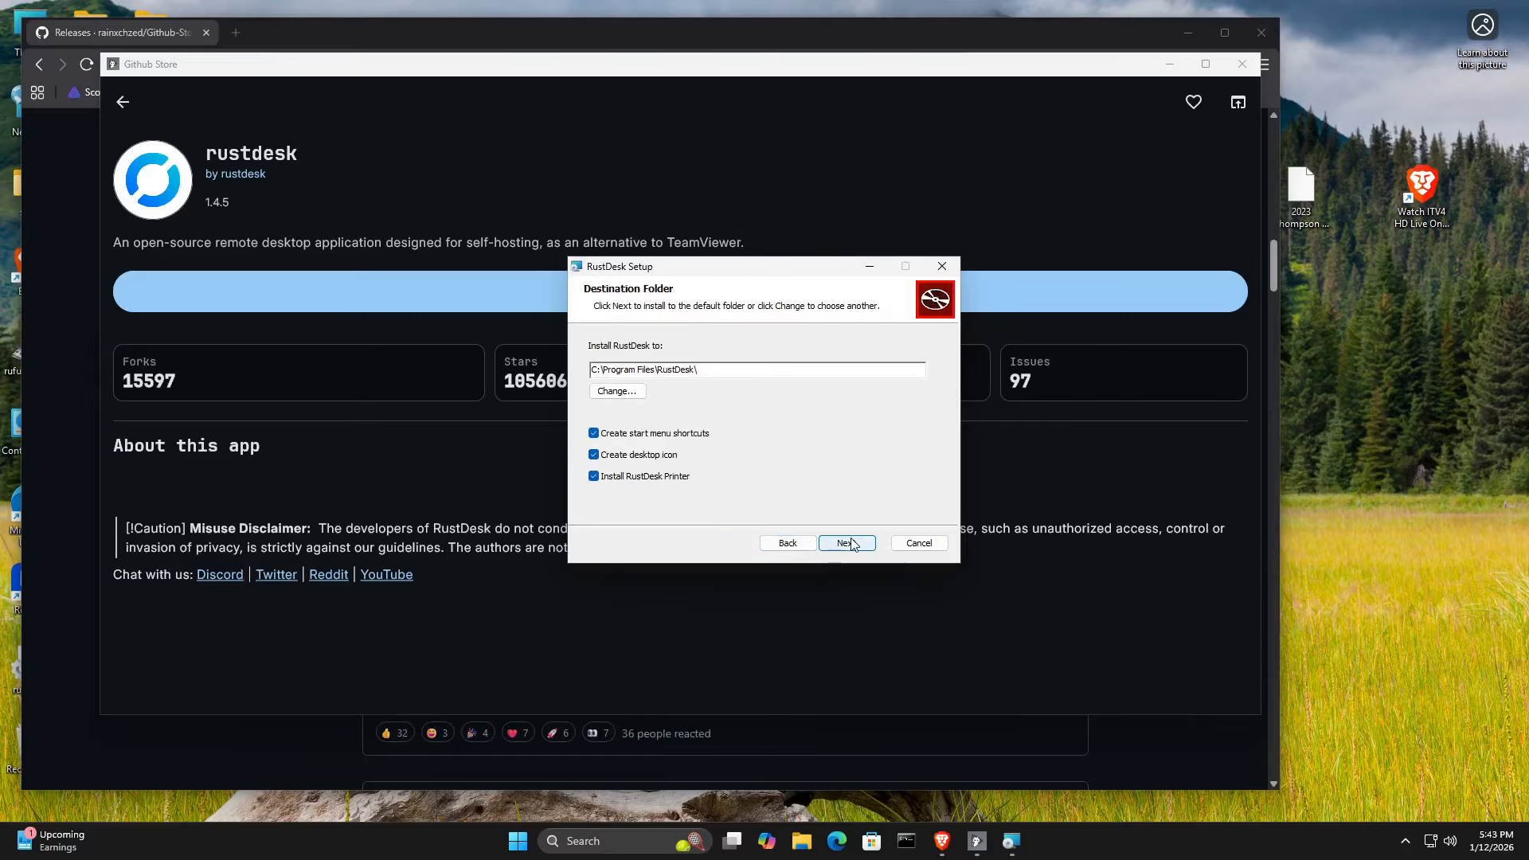
Install RustDesk to the default folder with shortcuts, desktop icon and printer enabled, and allow it to make changes to the device.
left_click(852, 545)
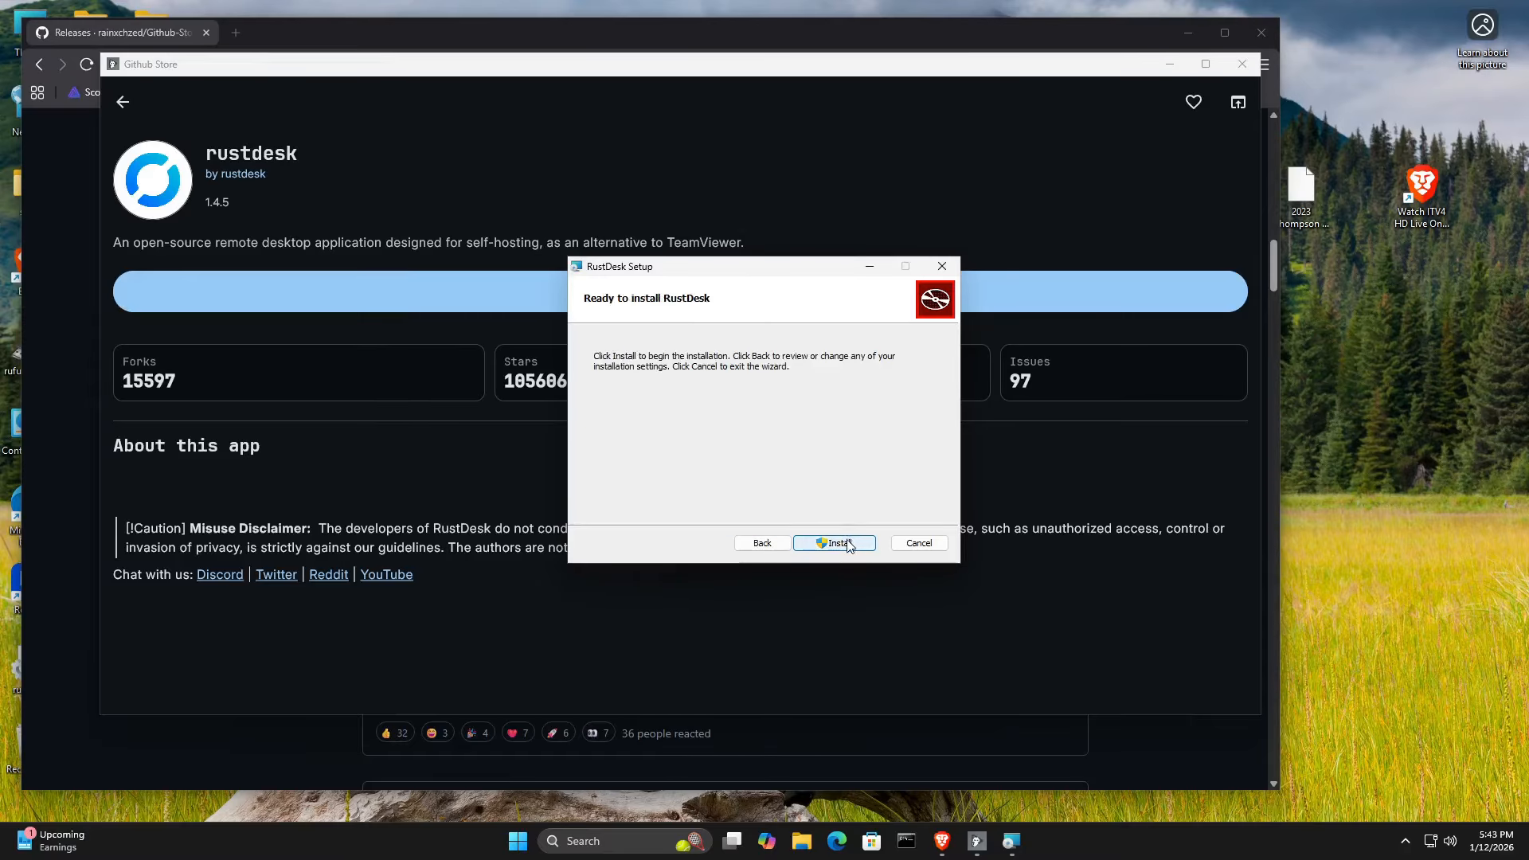
left_click(851, 544)
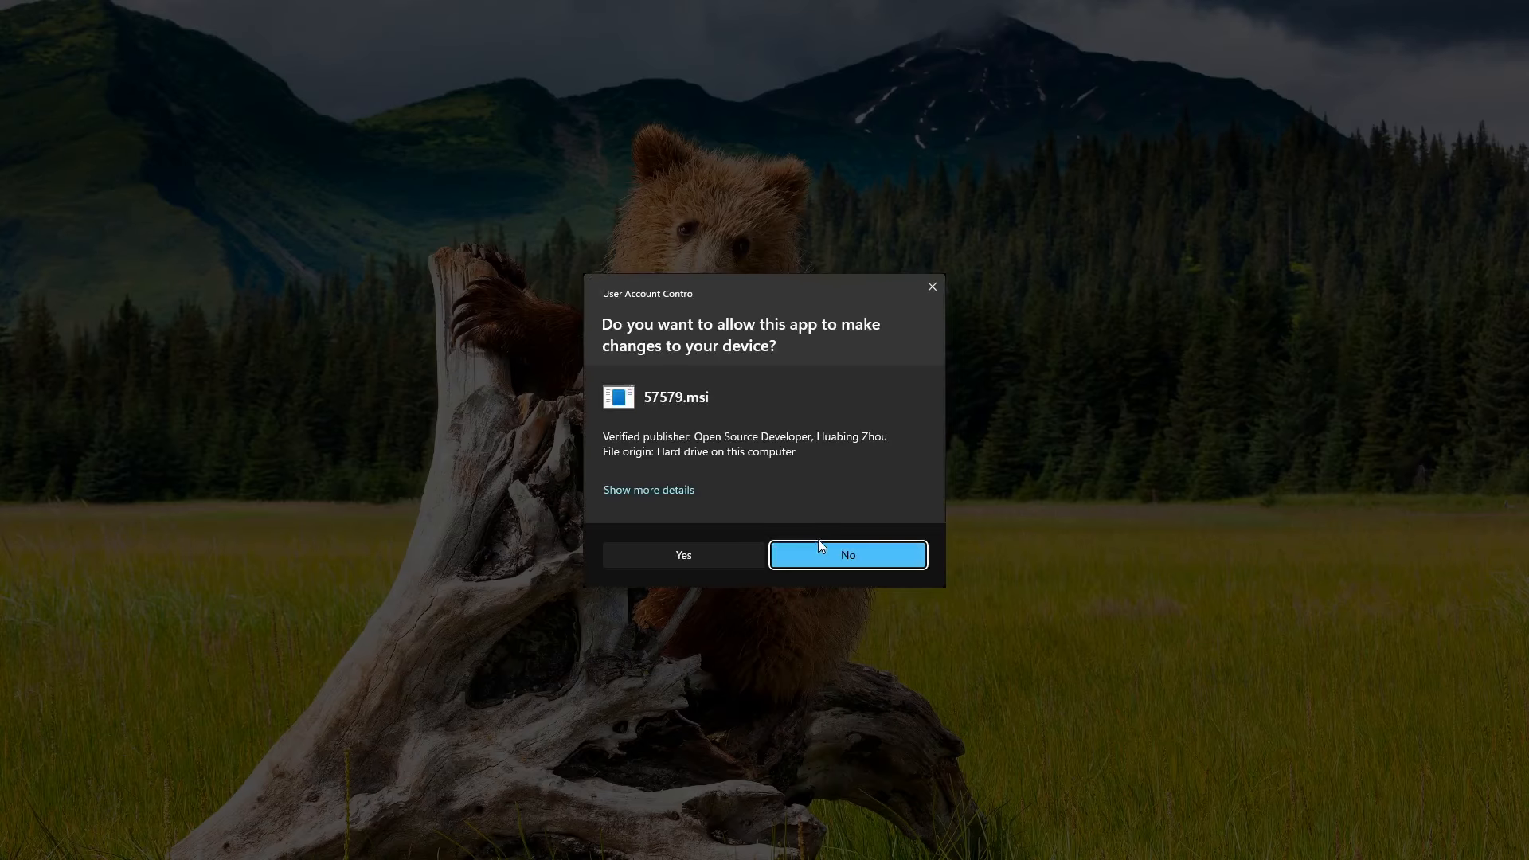
left_click(715, 554)
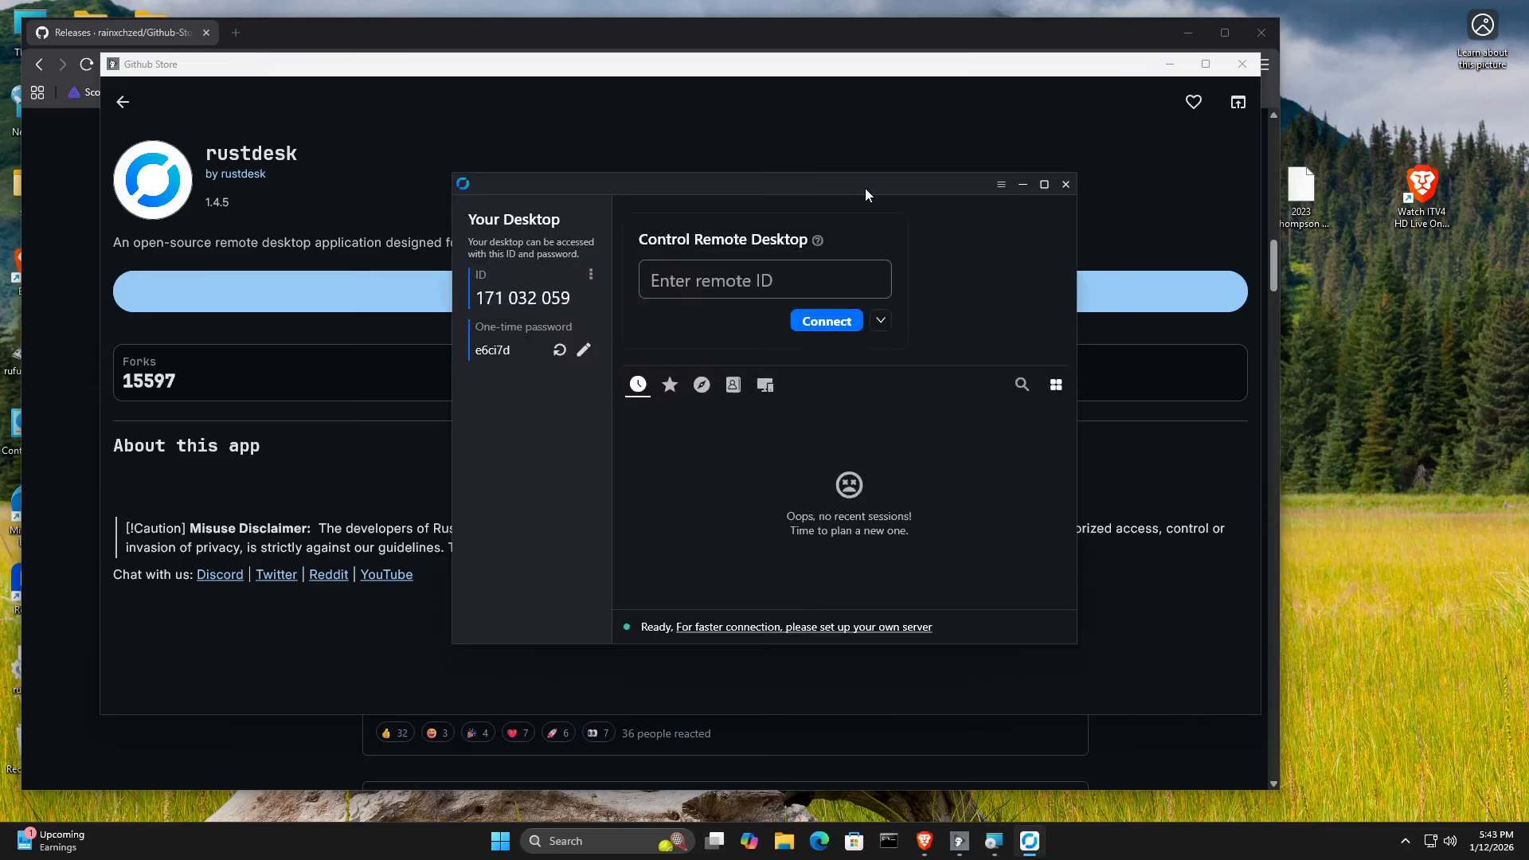
Close the RustDesk window that opened and finish its setup wizard.
left_click_drag(865, 189, 884, 190)
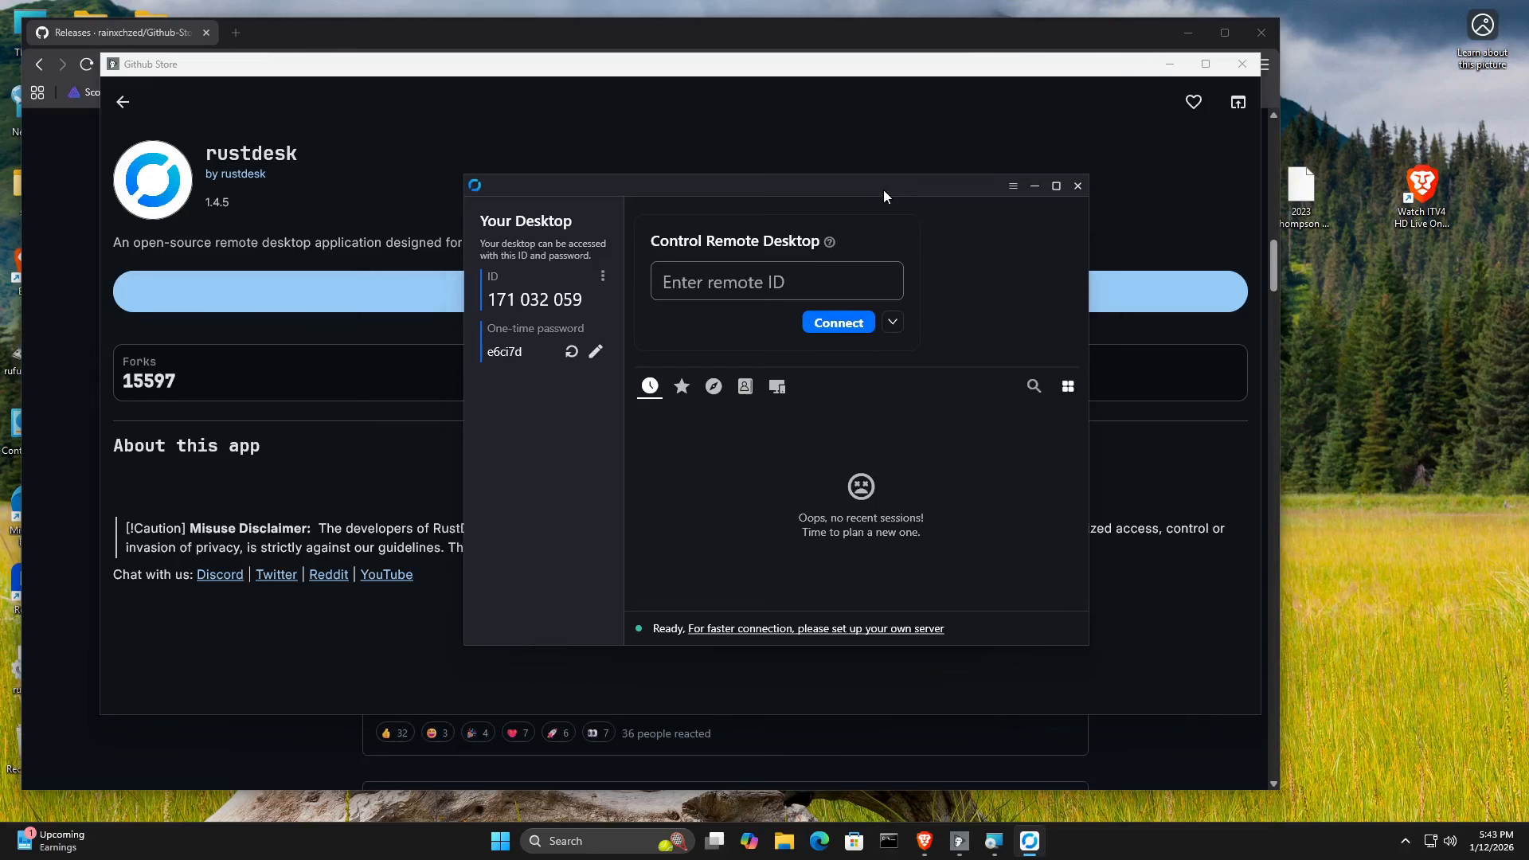
left_click(1071, 194)
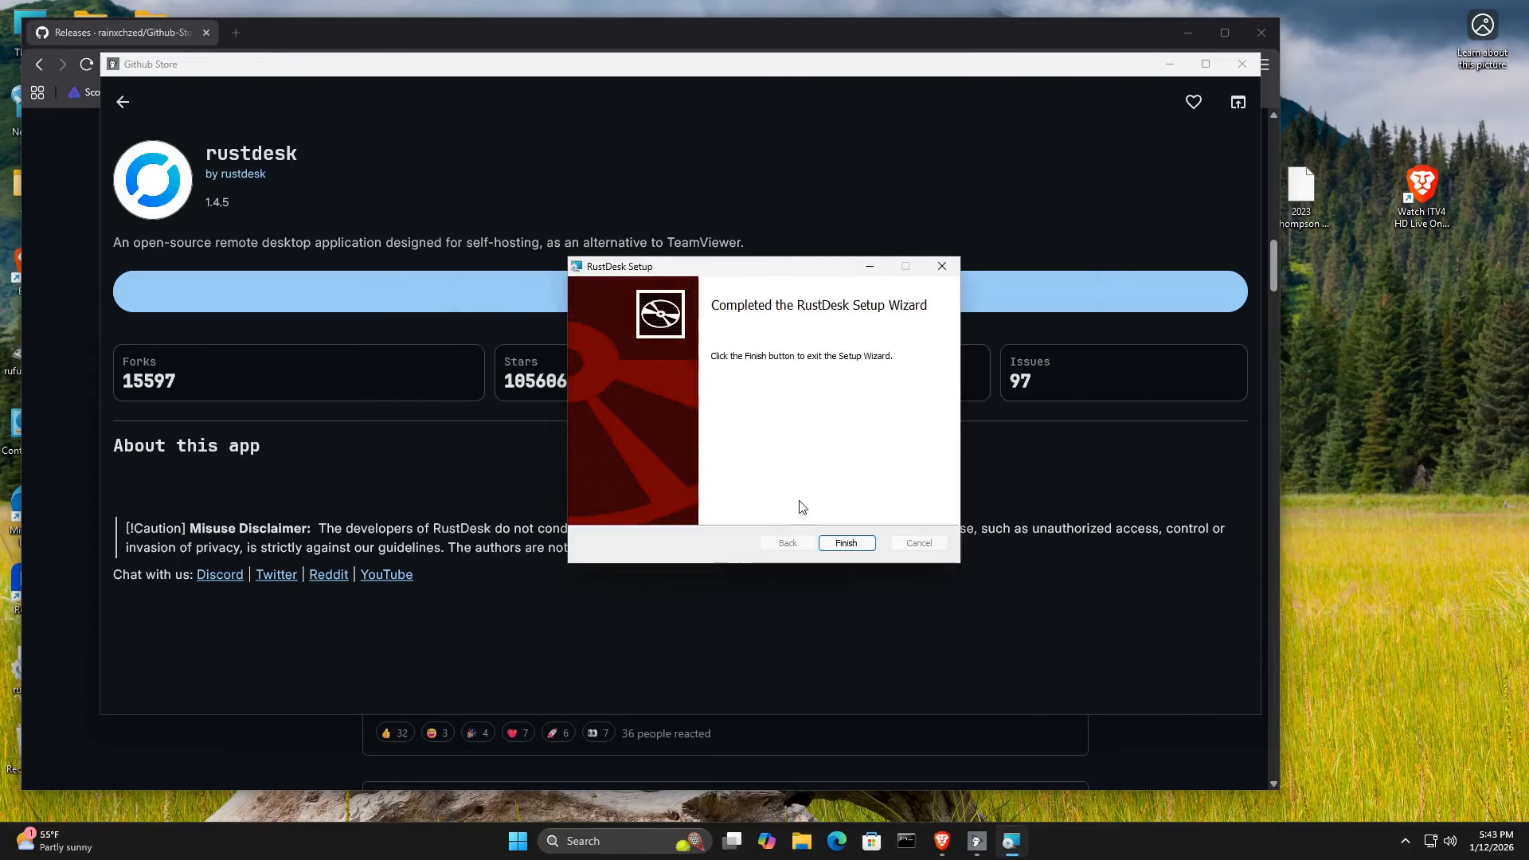
left_click(844, 543)
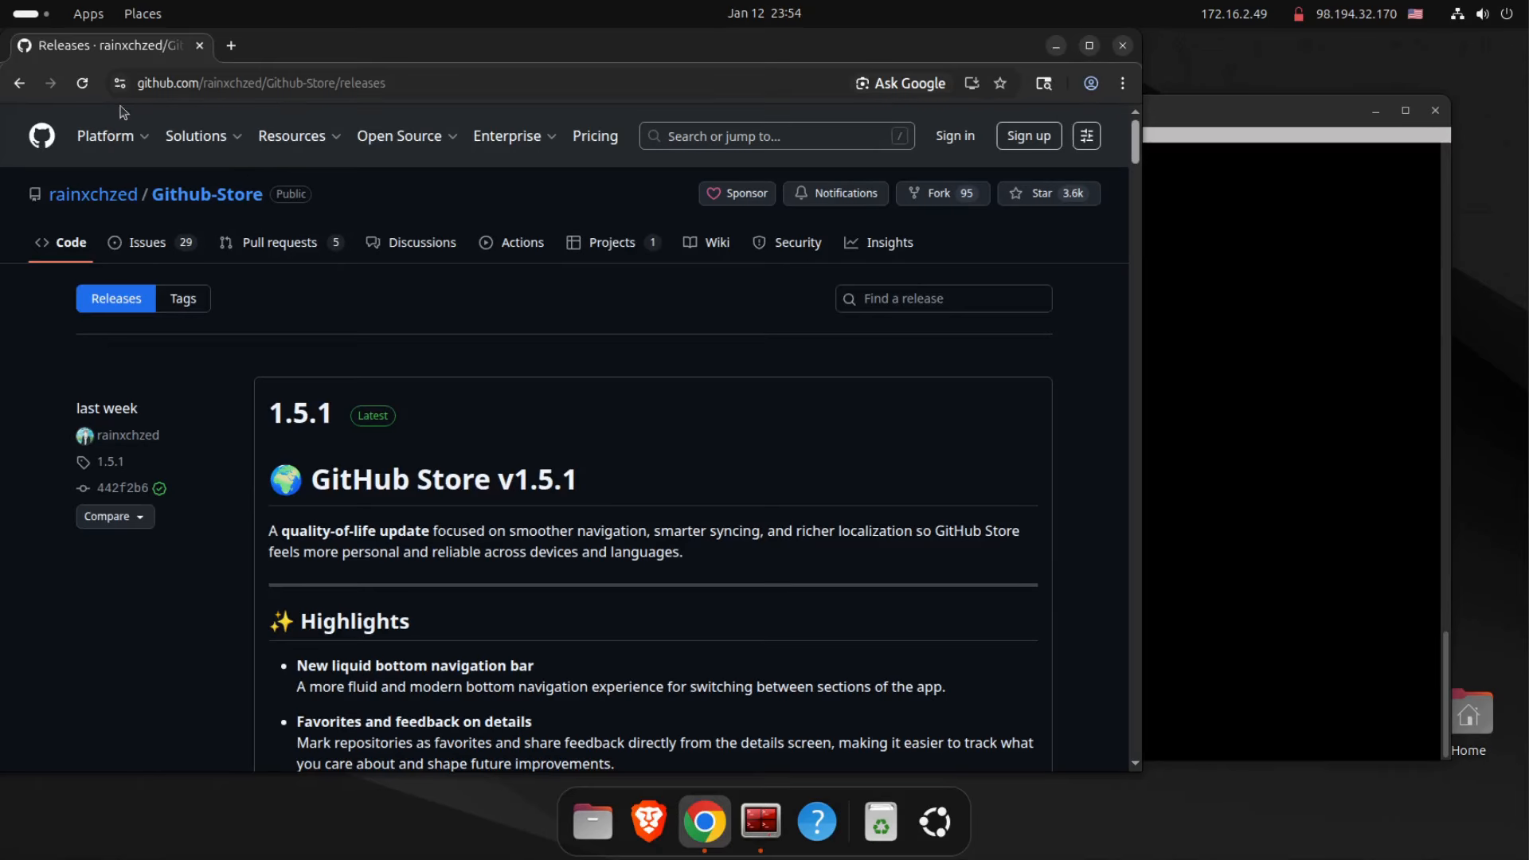
mouse_move(514, 137)
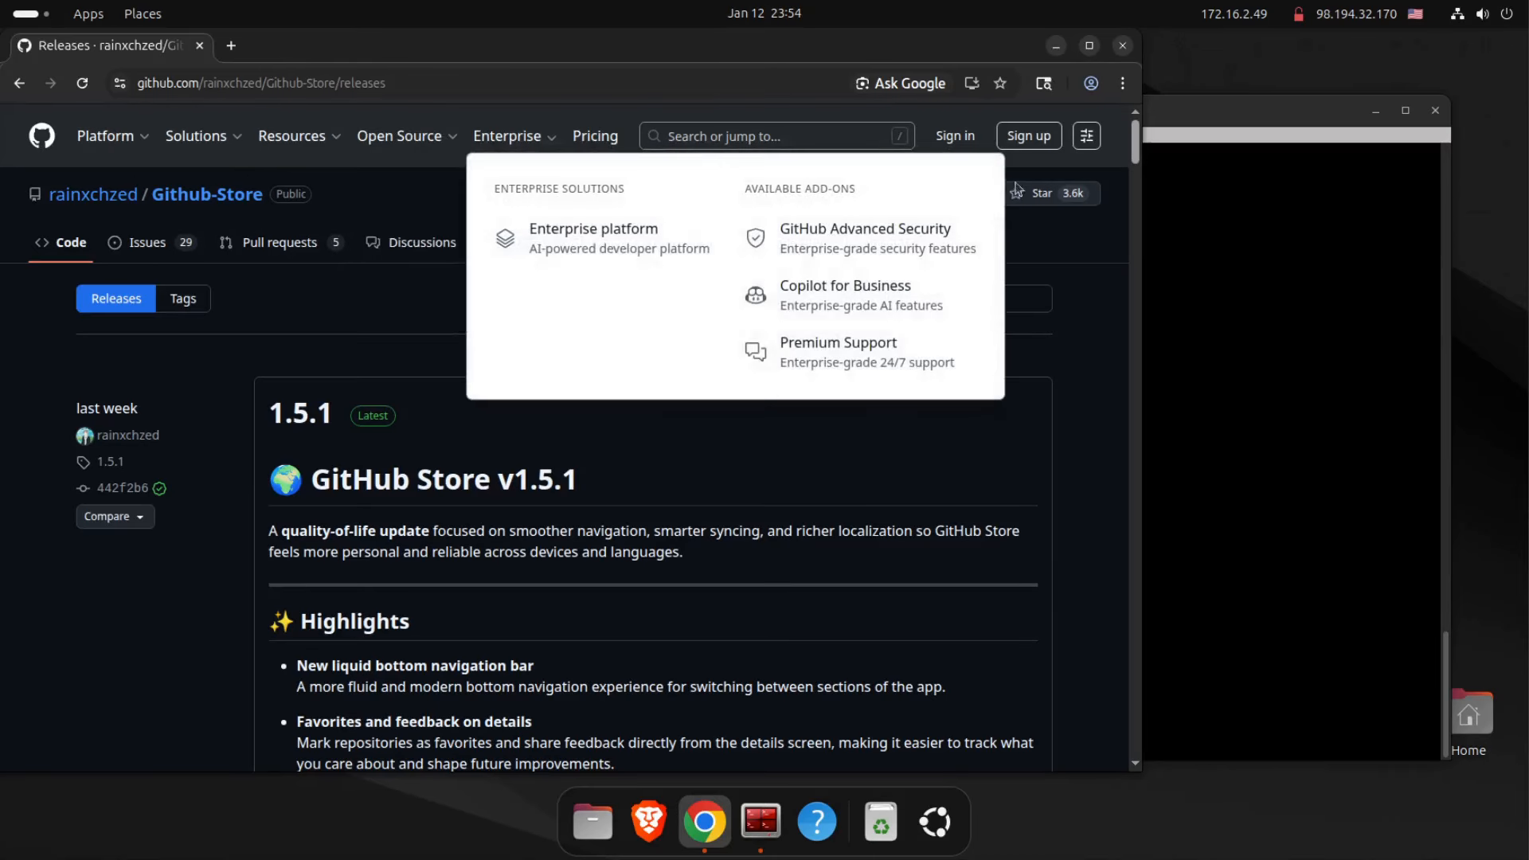
left_click_drag(1135, 159, 1134, 275)
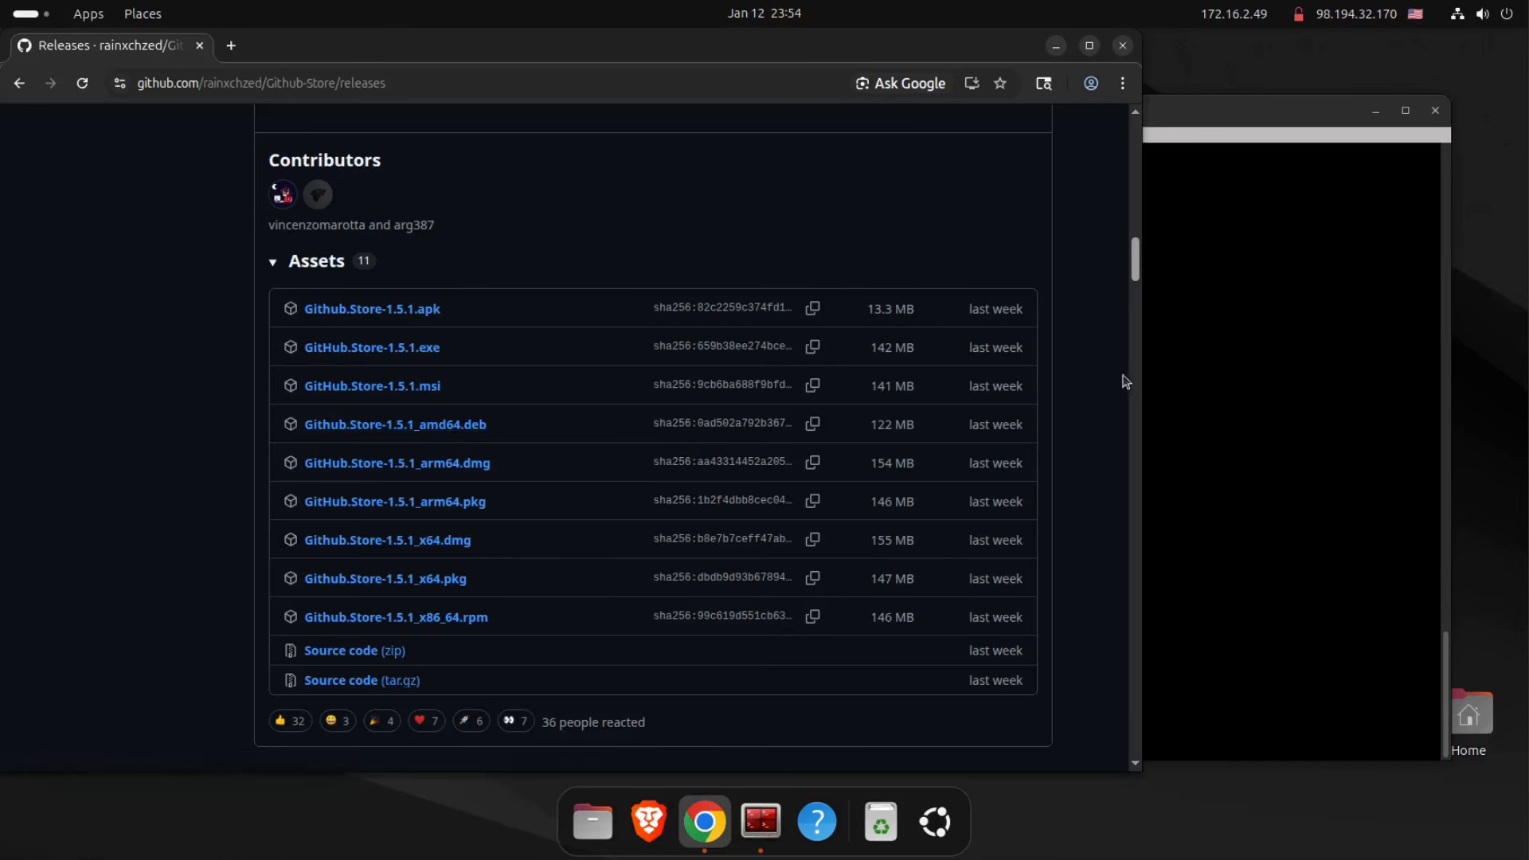
left_click(1186, 375)
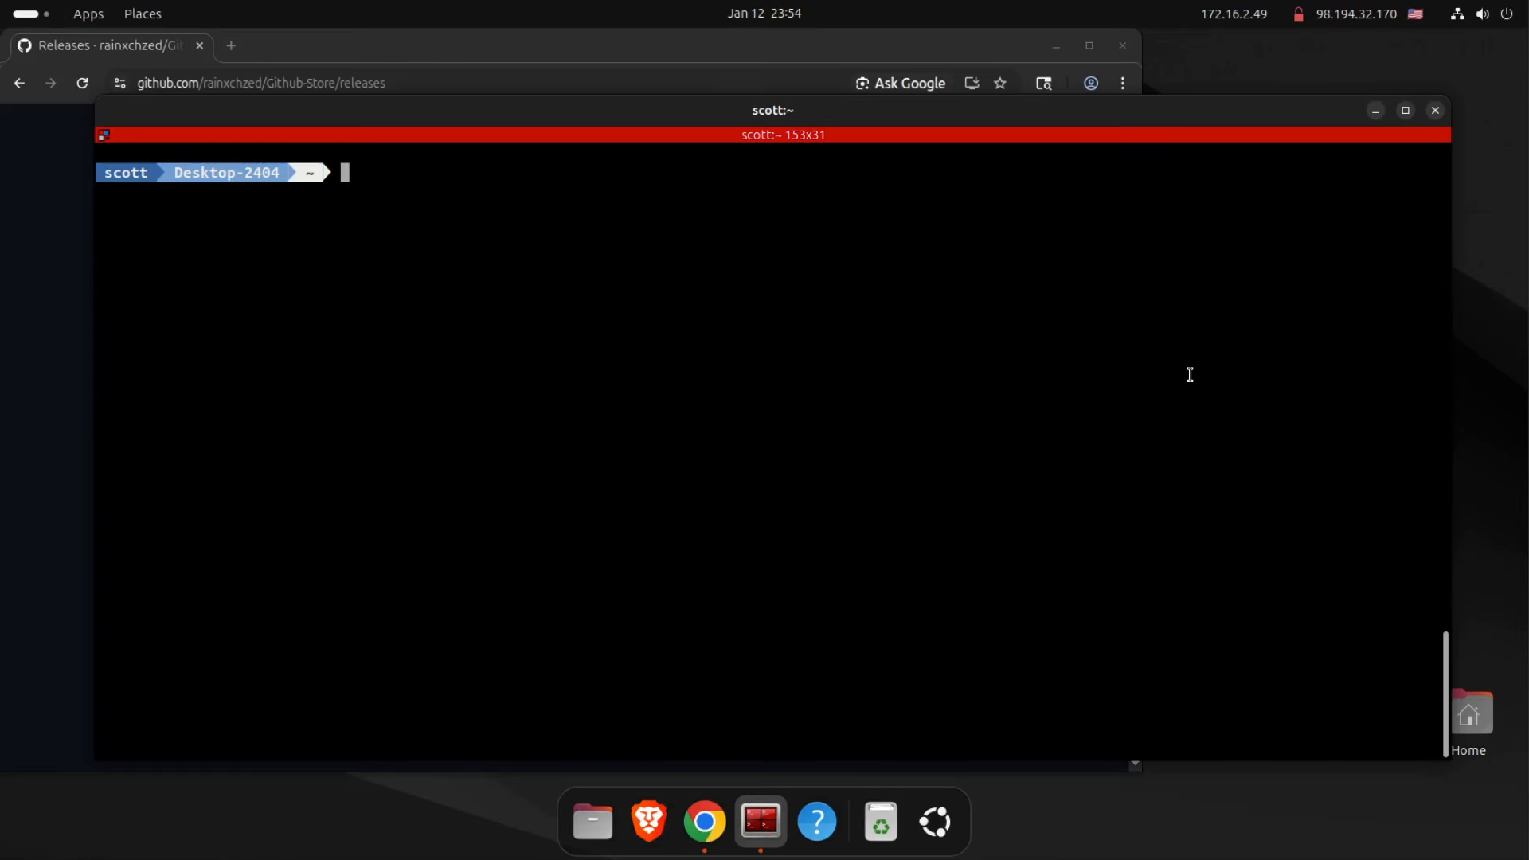
type("wget https://github.com/rainxchzed/Github-Store/releases/download/1.5.1/Github.Store-1.5.1_amd64.deb")
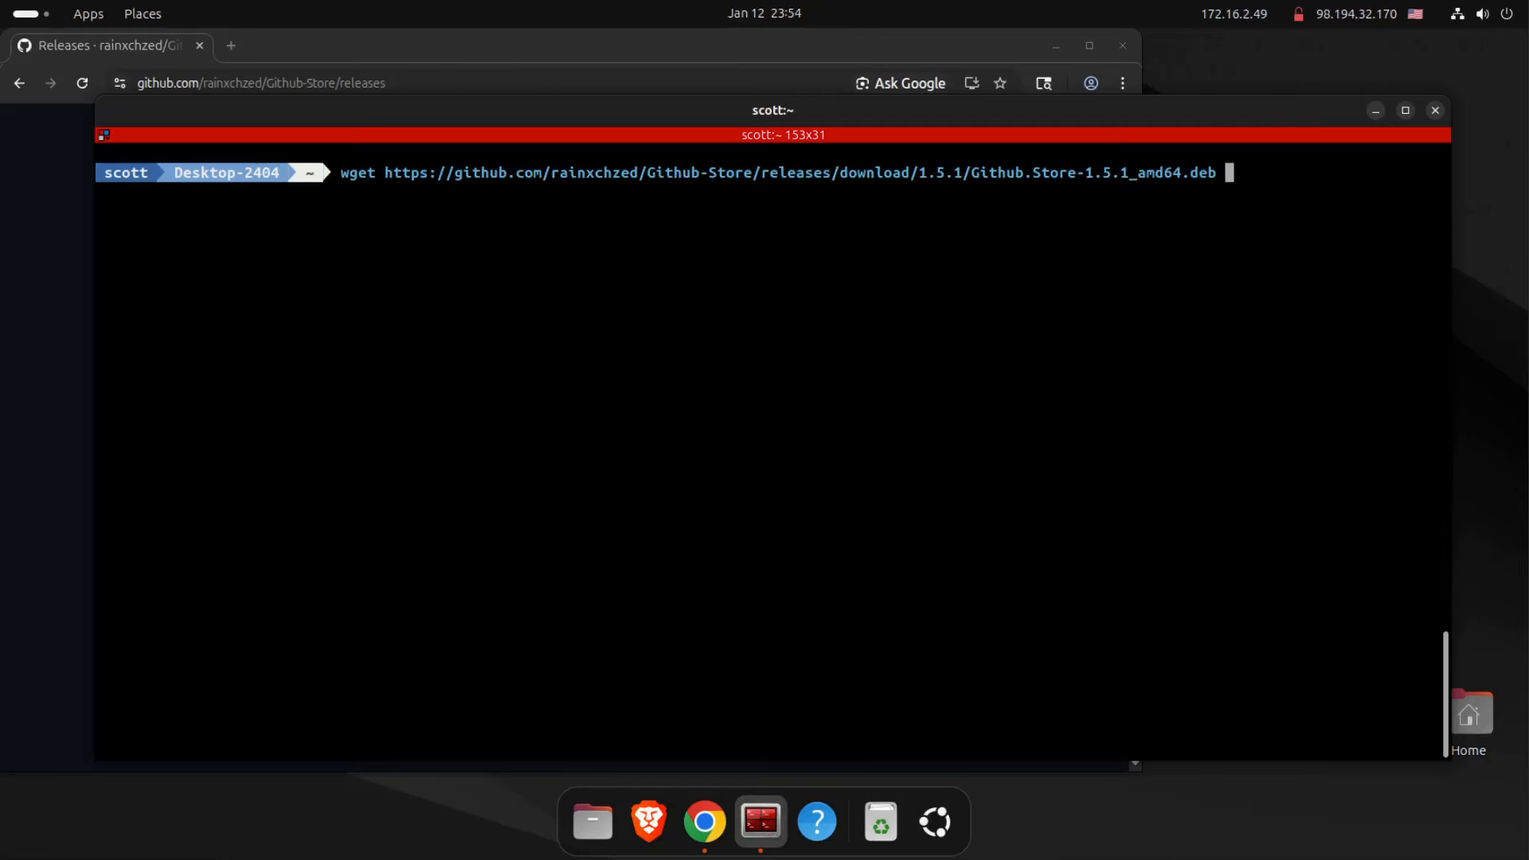
key("Return")
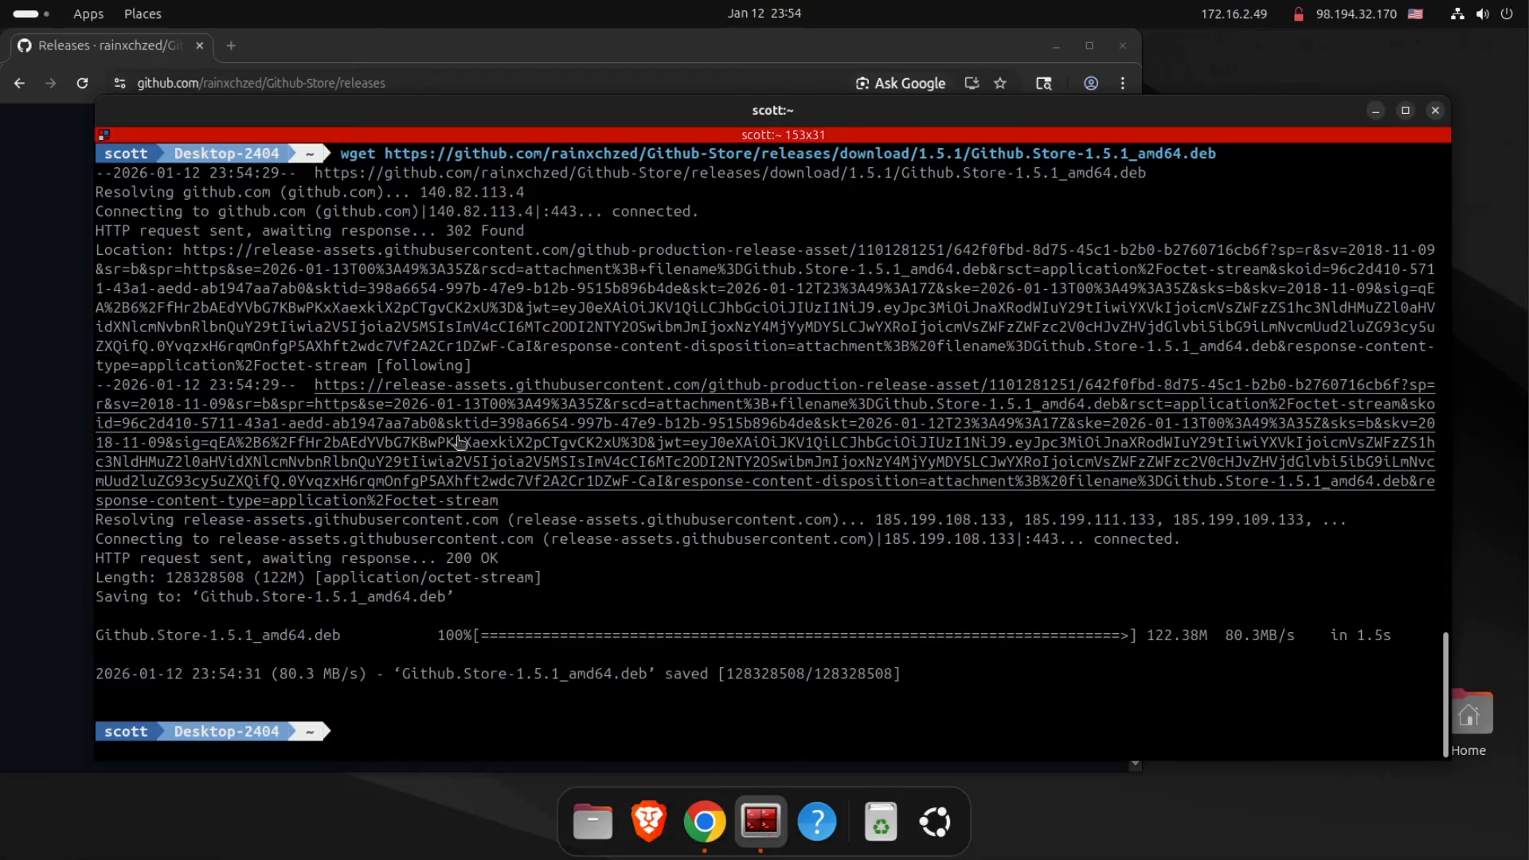
Run "sudo apt install ./Github.Store-1.5.1_amd64.deb", enter the sudo password, and review the note about the unsandboxed download.
key("ctrl+shift+v")
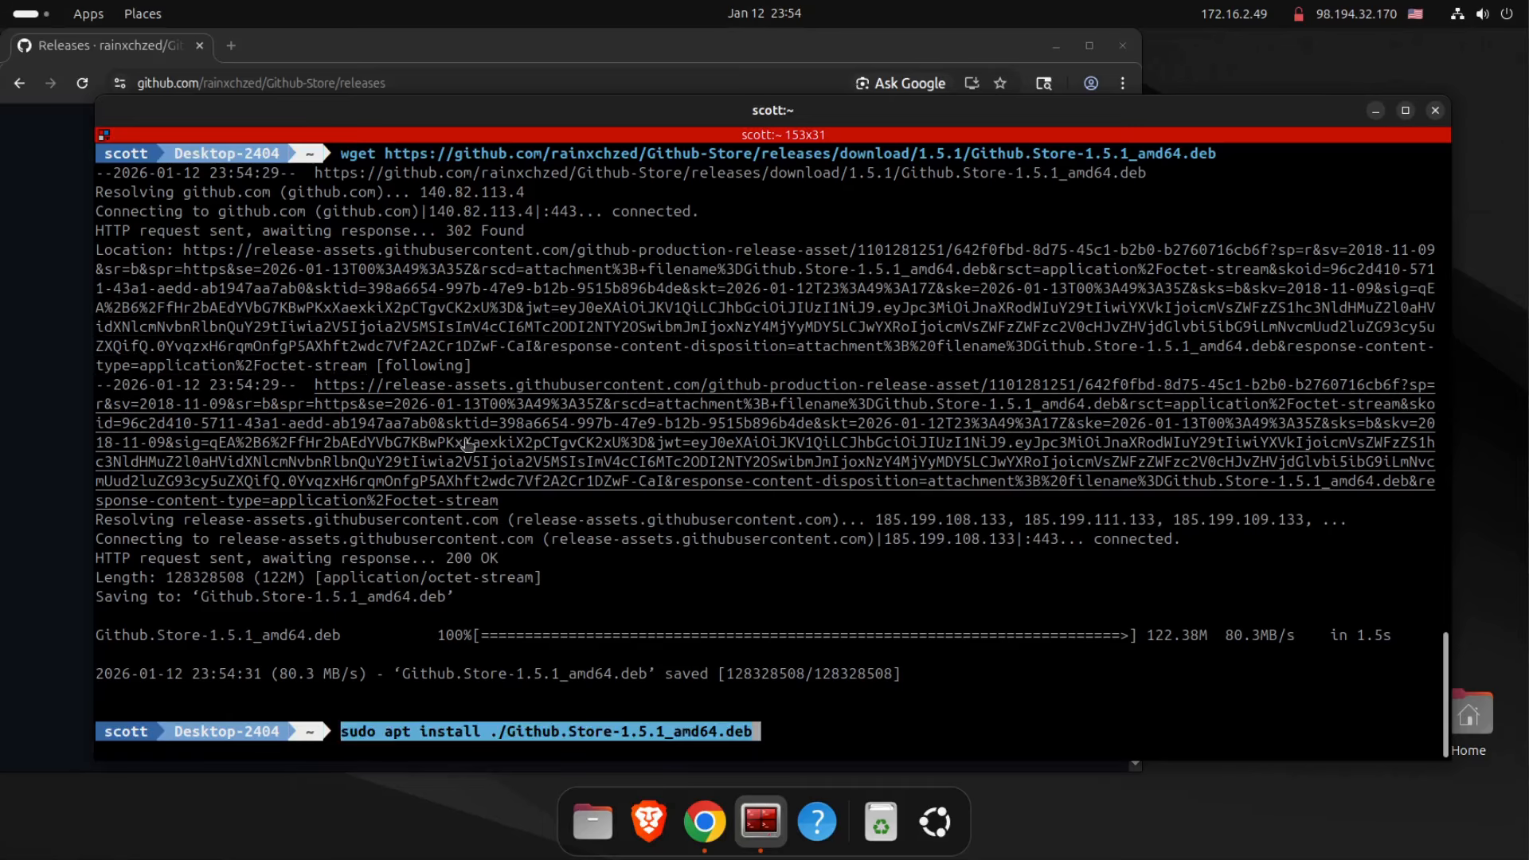
key("Return")
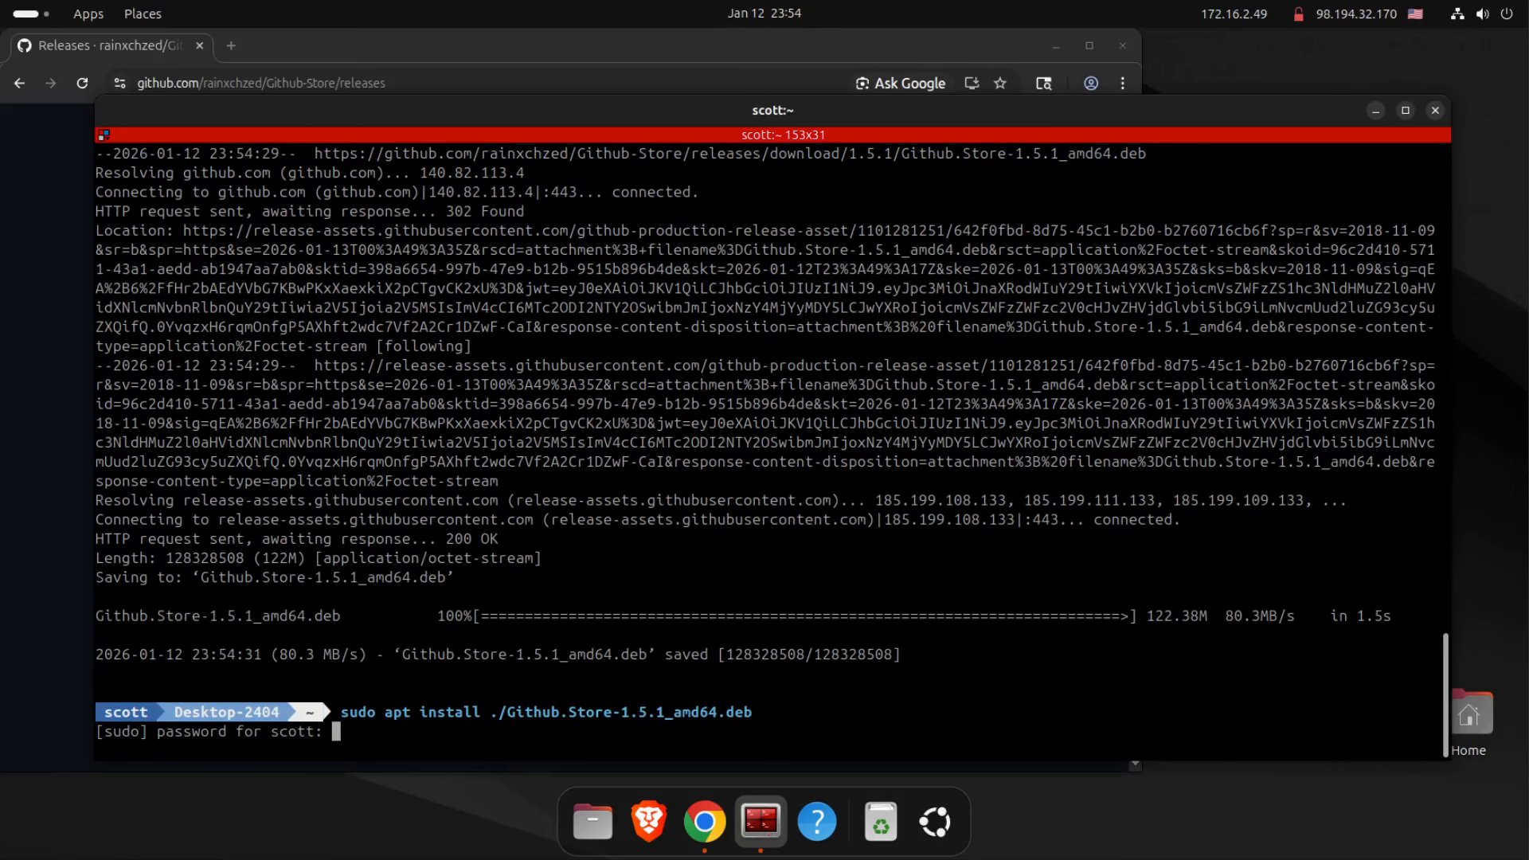
key("Return")
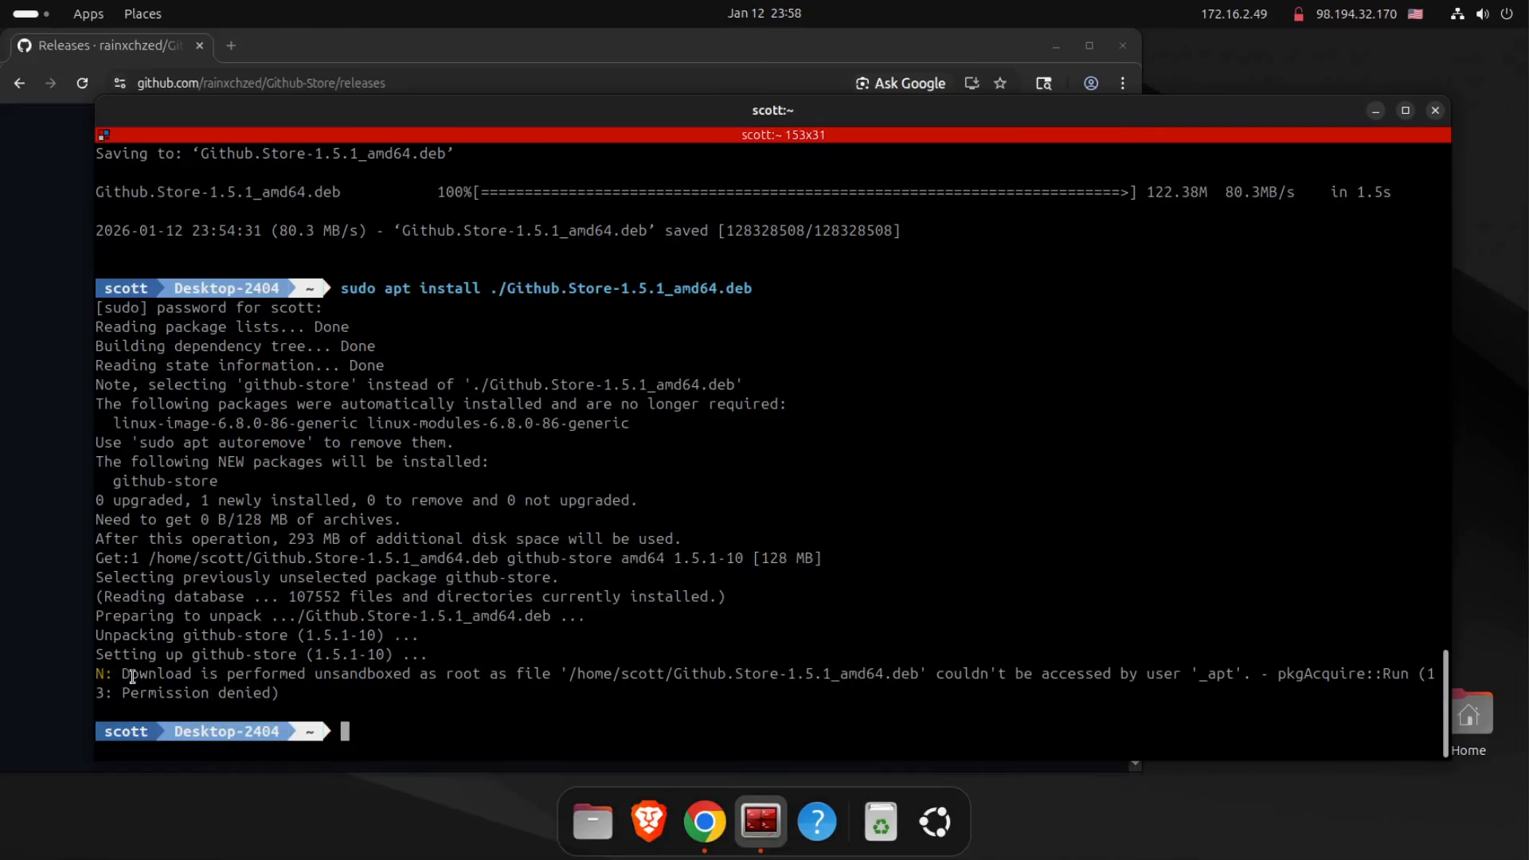
left_click_drag(124, 682, 487, 677)
Launch GitHub Store from the installed applications and enlarge its window to fit four columns of app cards.
left_click(937, 824)
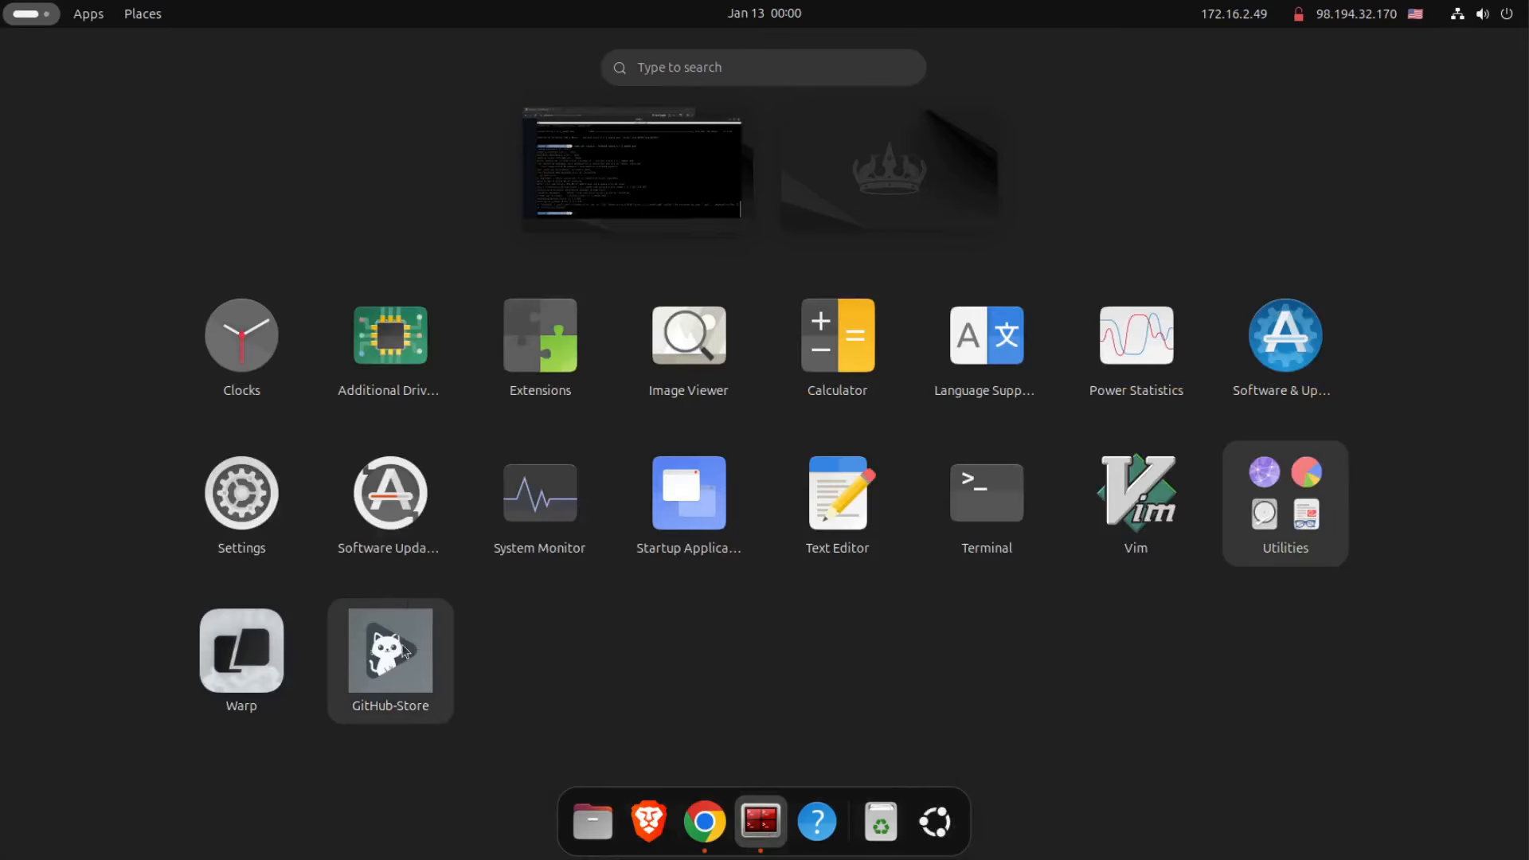
left_click(405, 651)
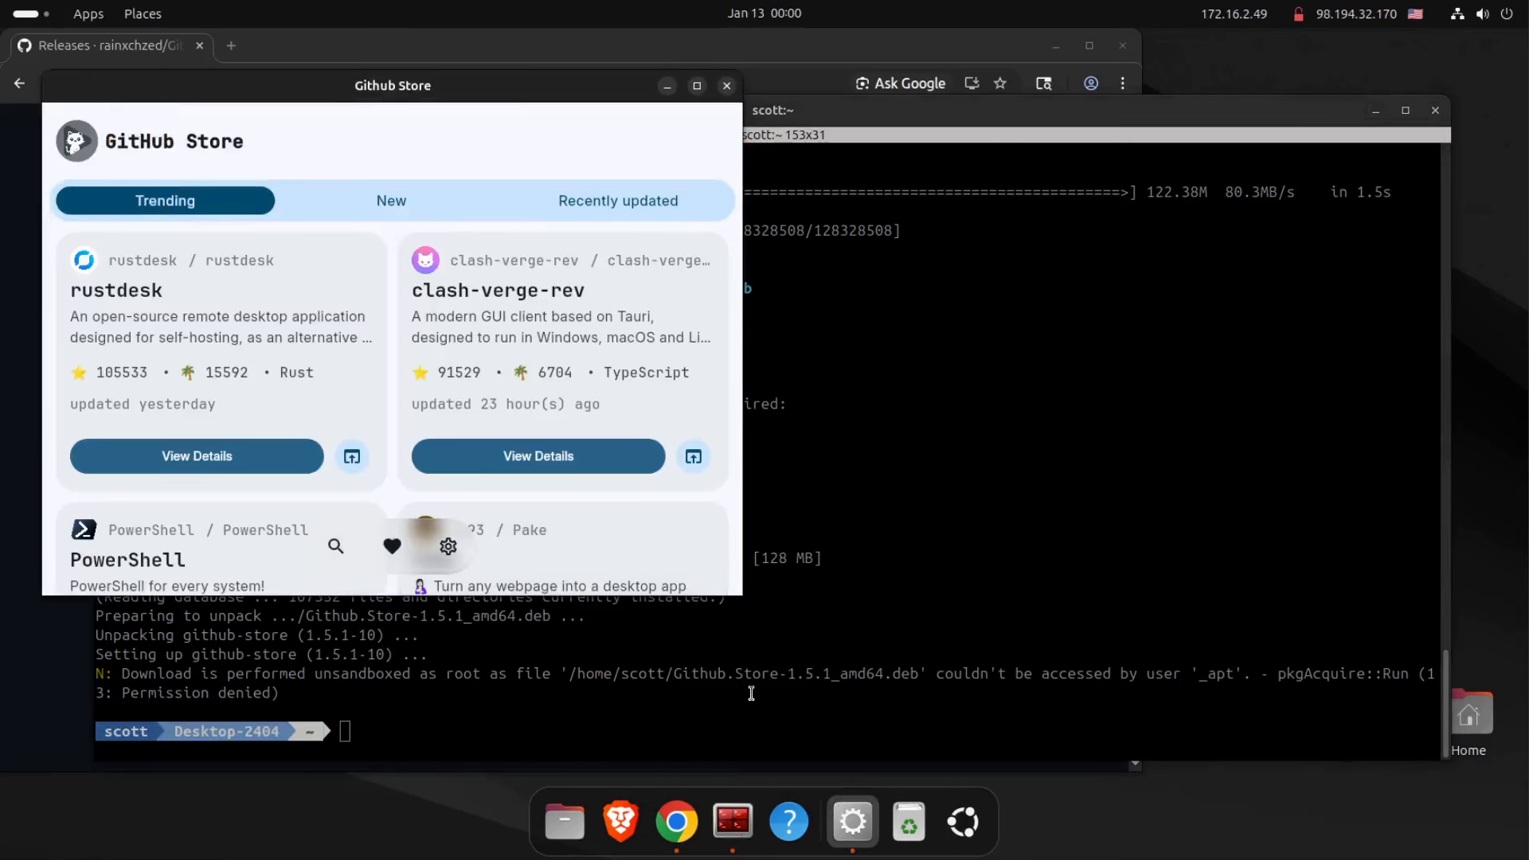
mouse_move(743, 599)
left_mouse_down()
mouse_move(1131, 737)
mouse_move(1345, 779)
left_mouse_up()
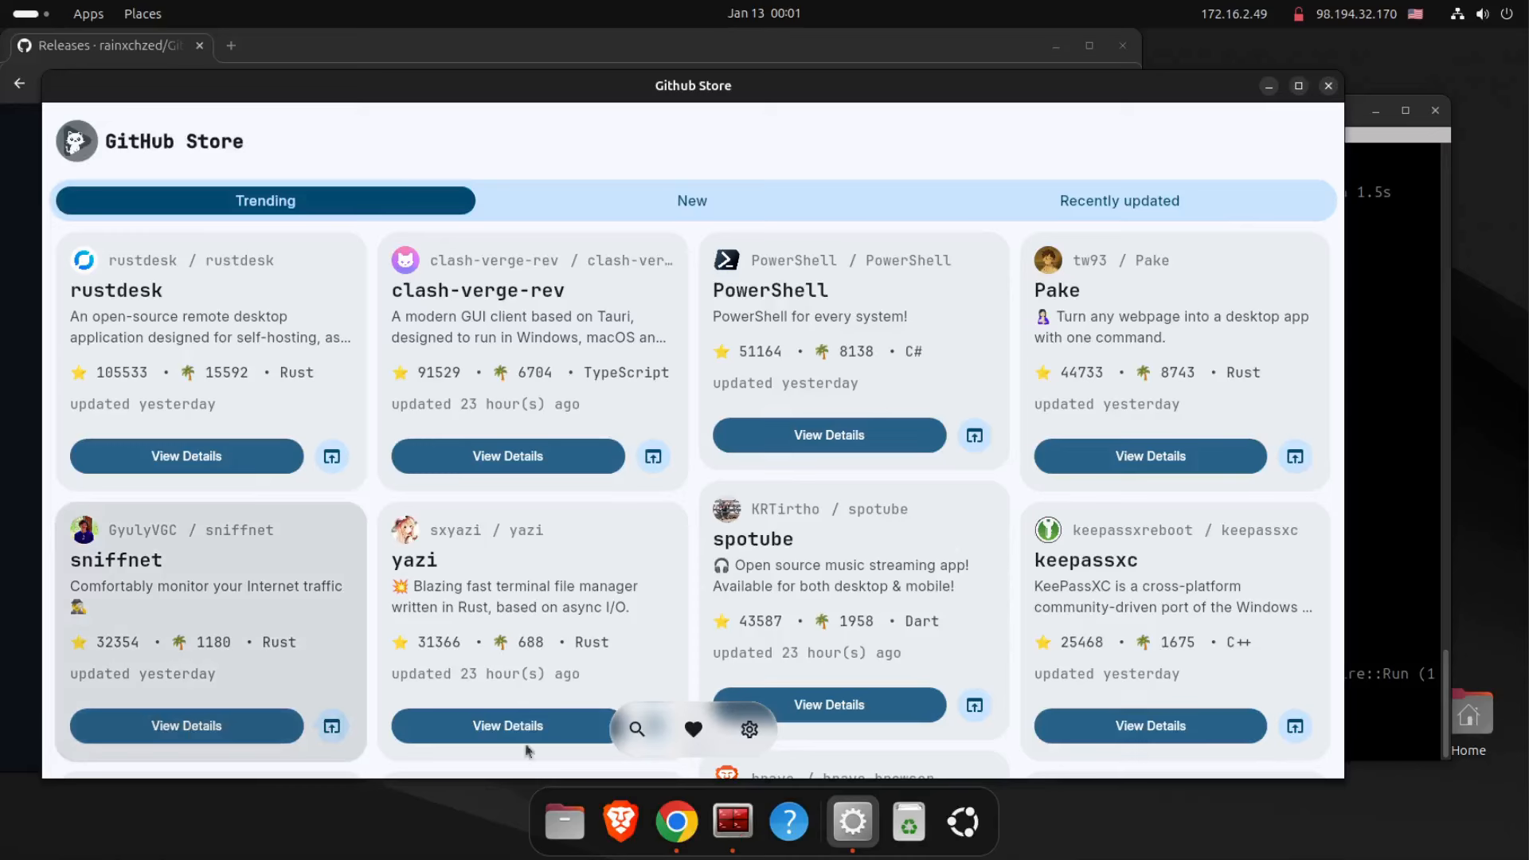
Set the GitHub Store appearance to Dark in its settings and return to the Trending list.
left_click(750, 730)
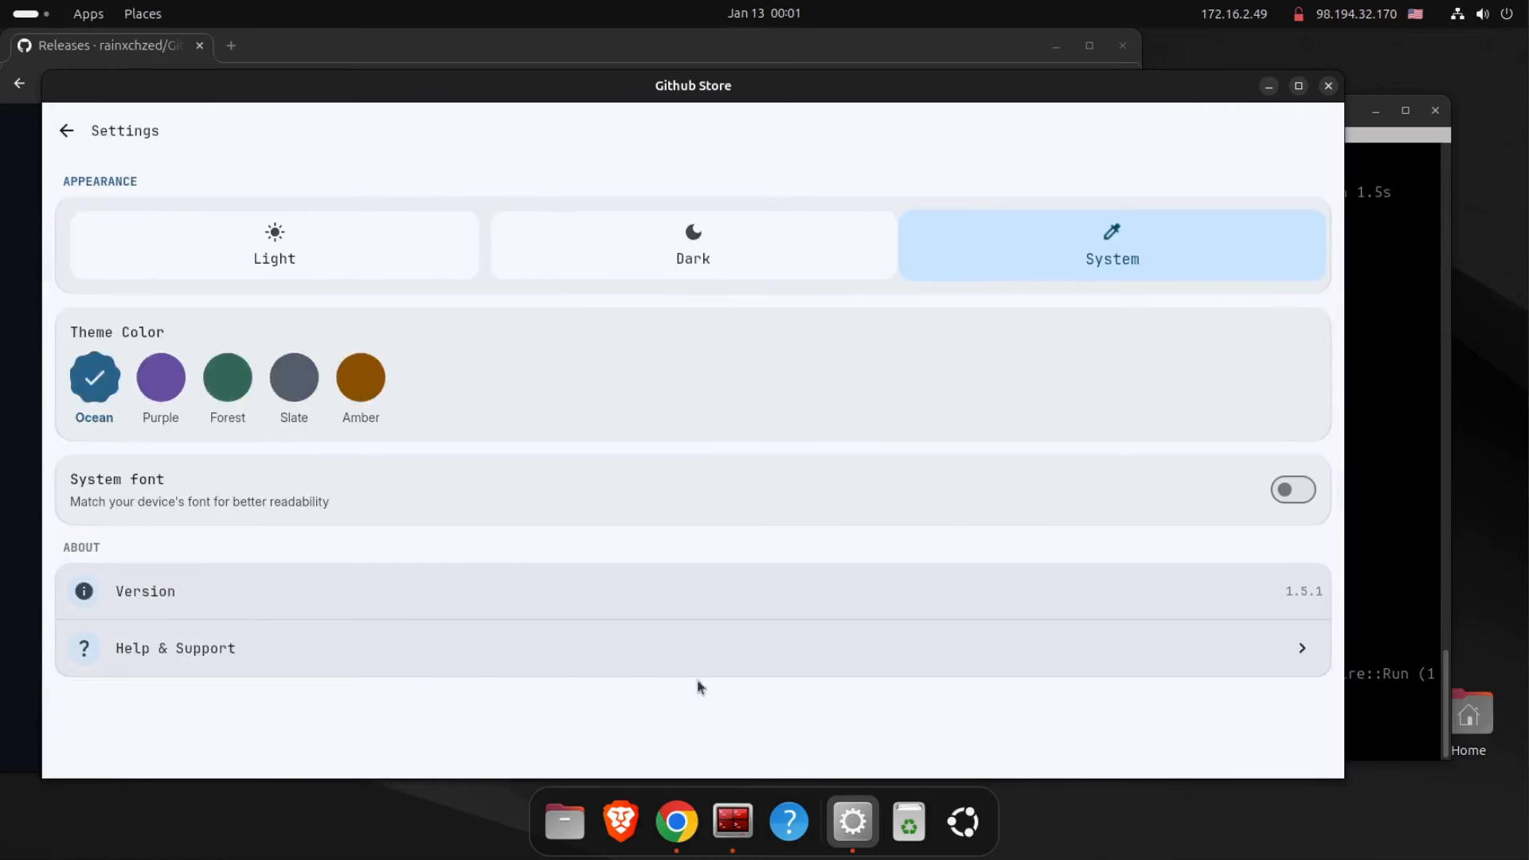
left_click(681, 240)
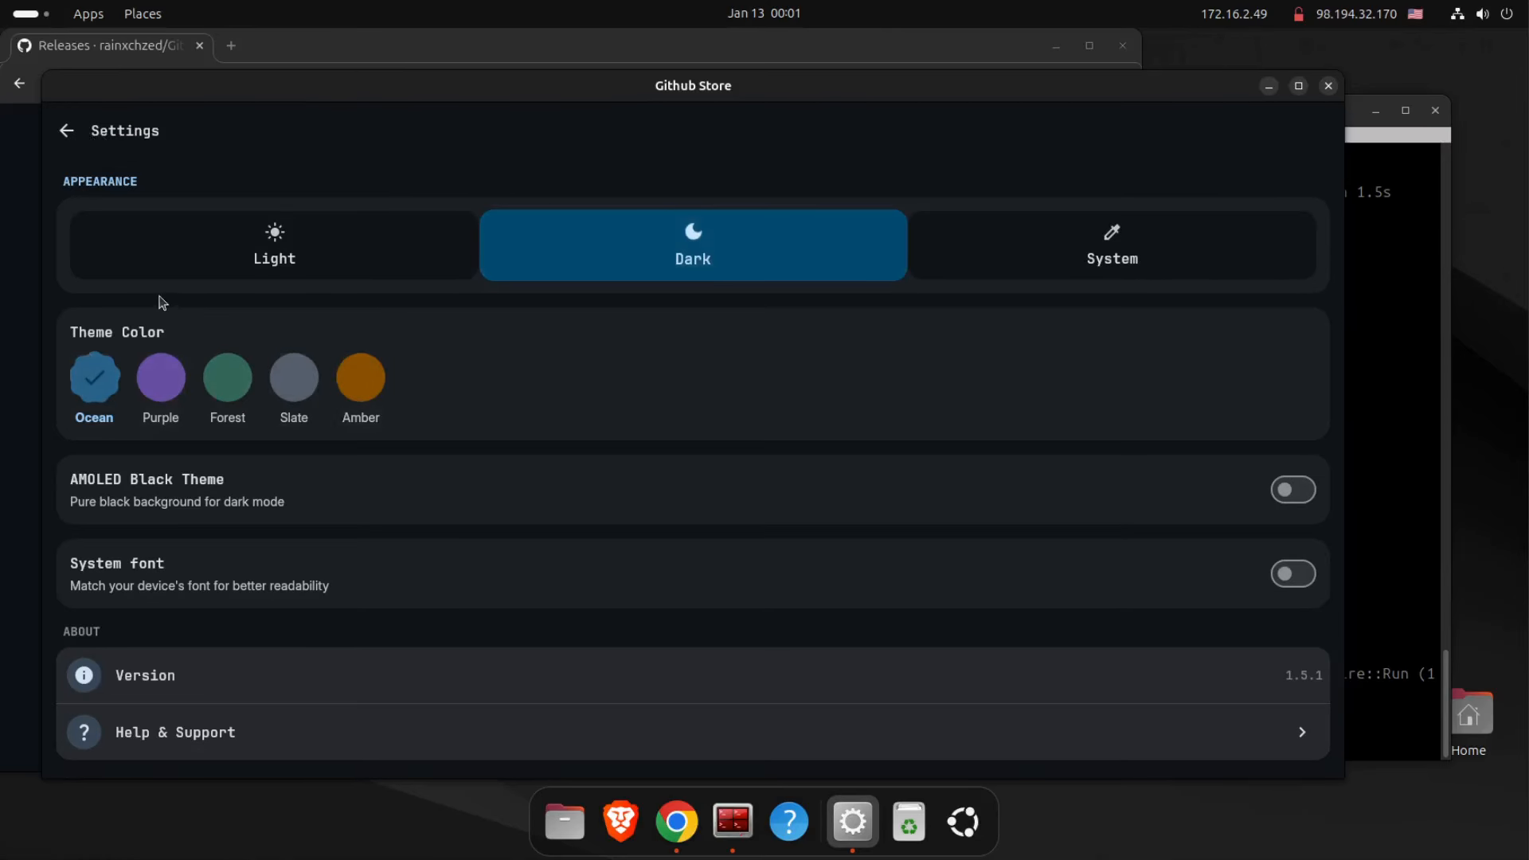
left_click(67, 132)
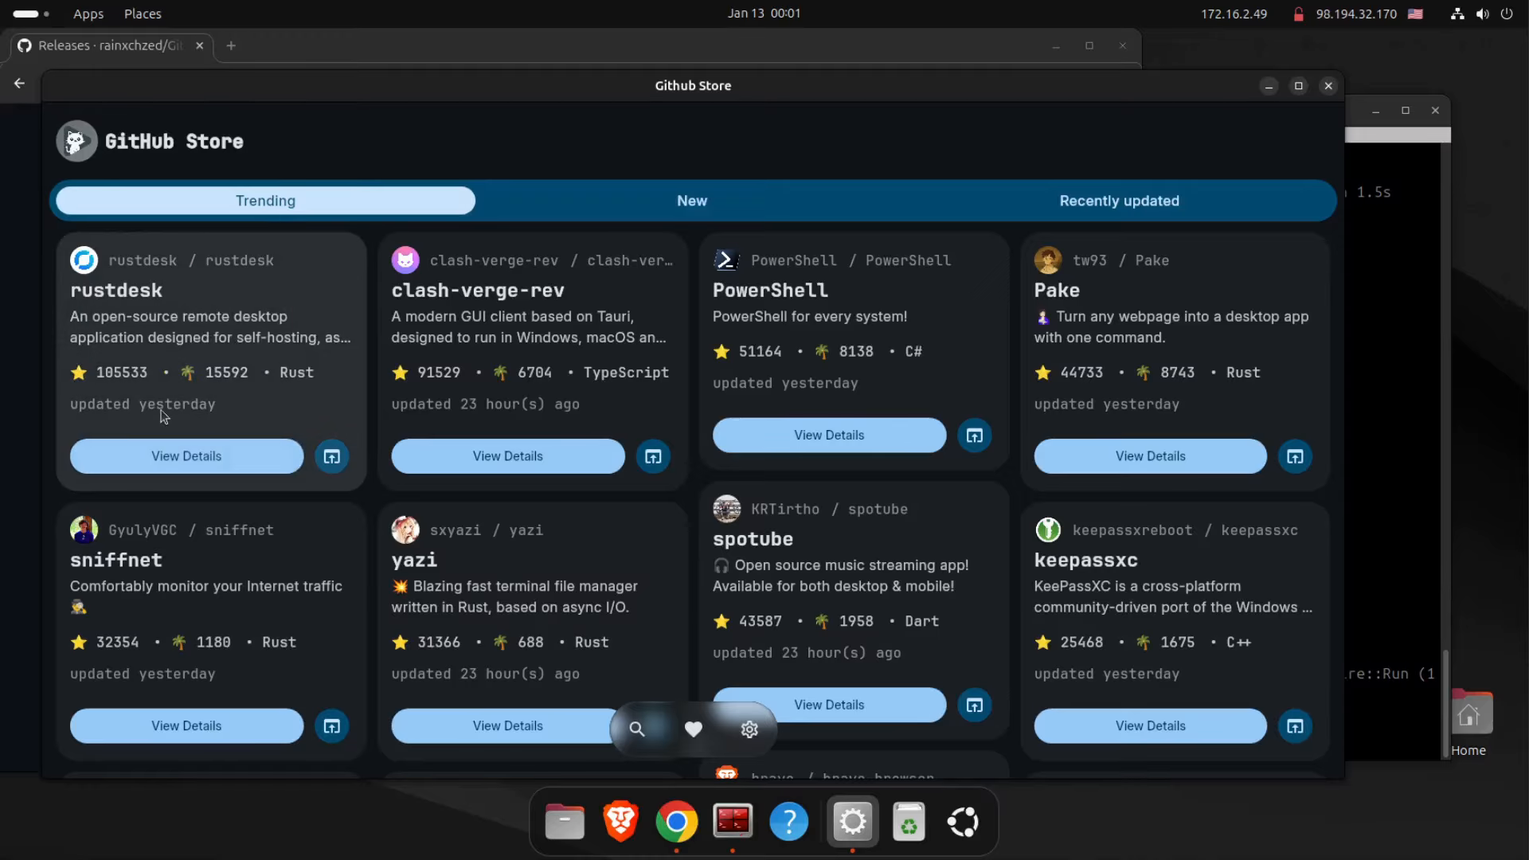
Install the latest RustDesk release from its details page, entering the account password to authorize the installation.
left_click(208, 463)
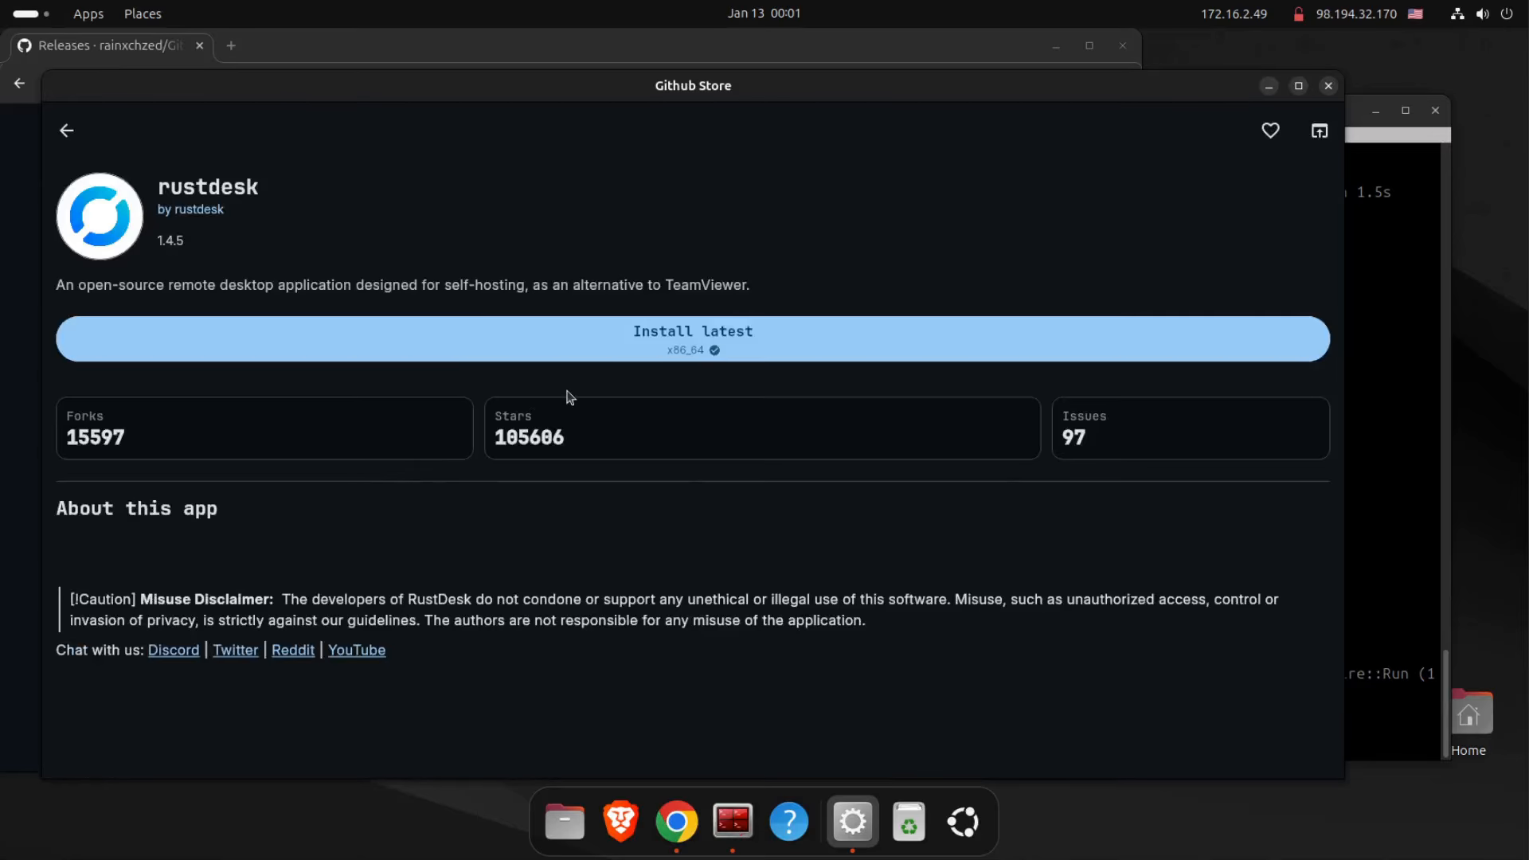
left_click(675, 341)
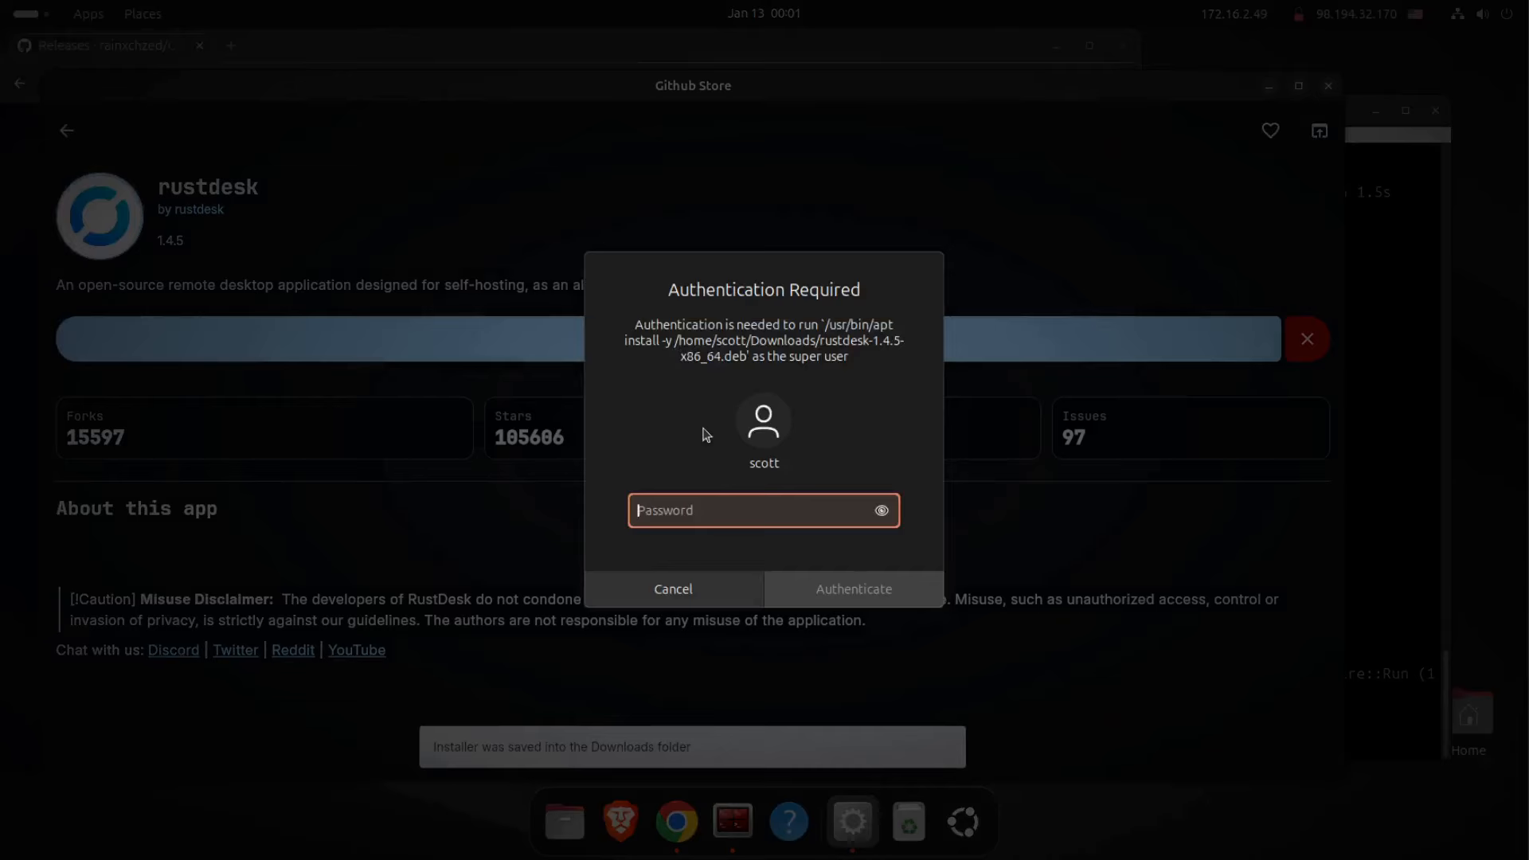
type("•••••")
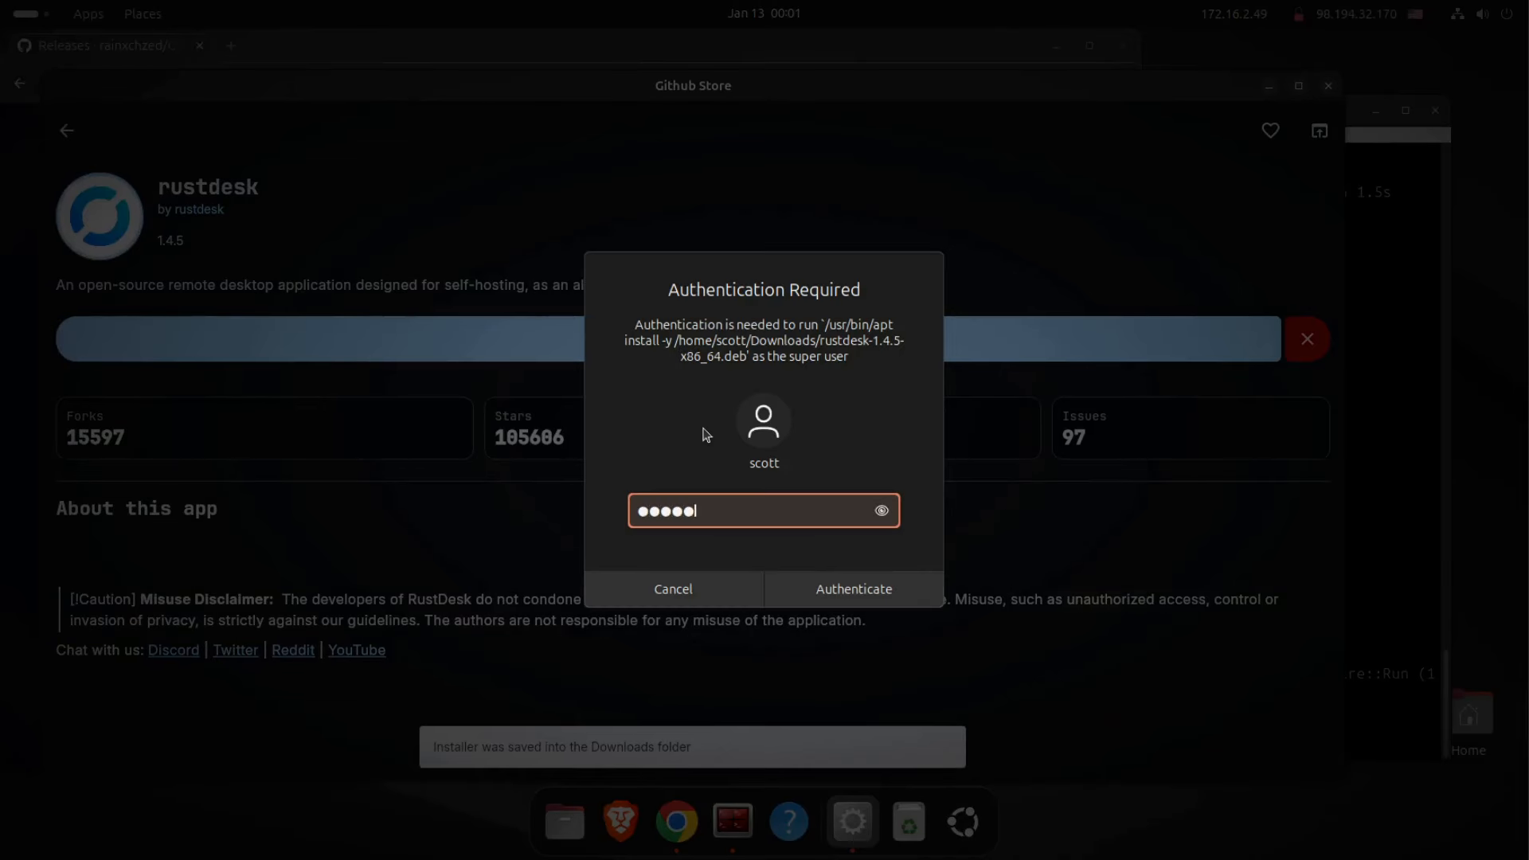
key("Return")
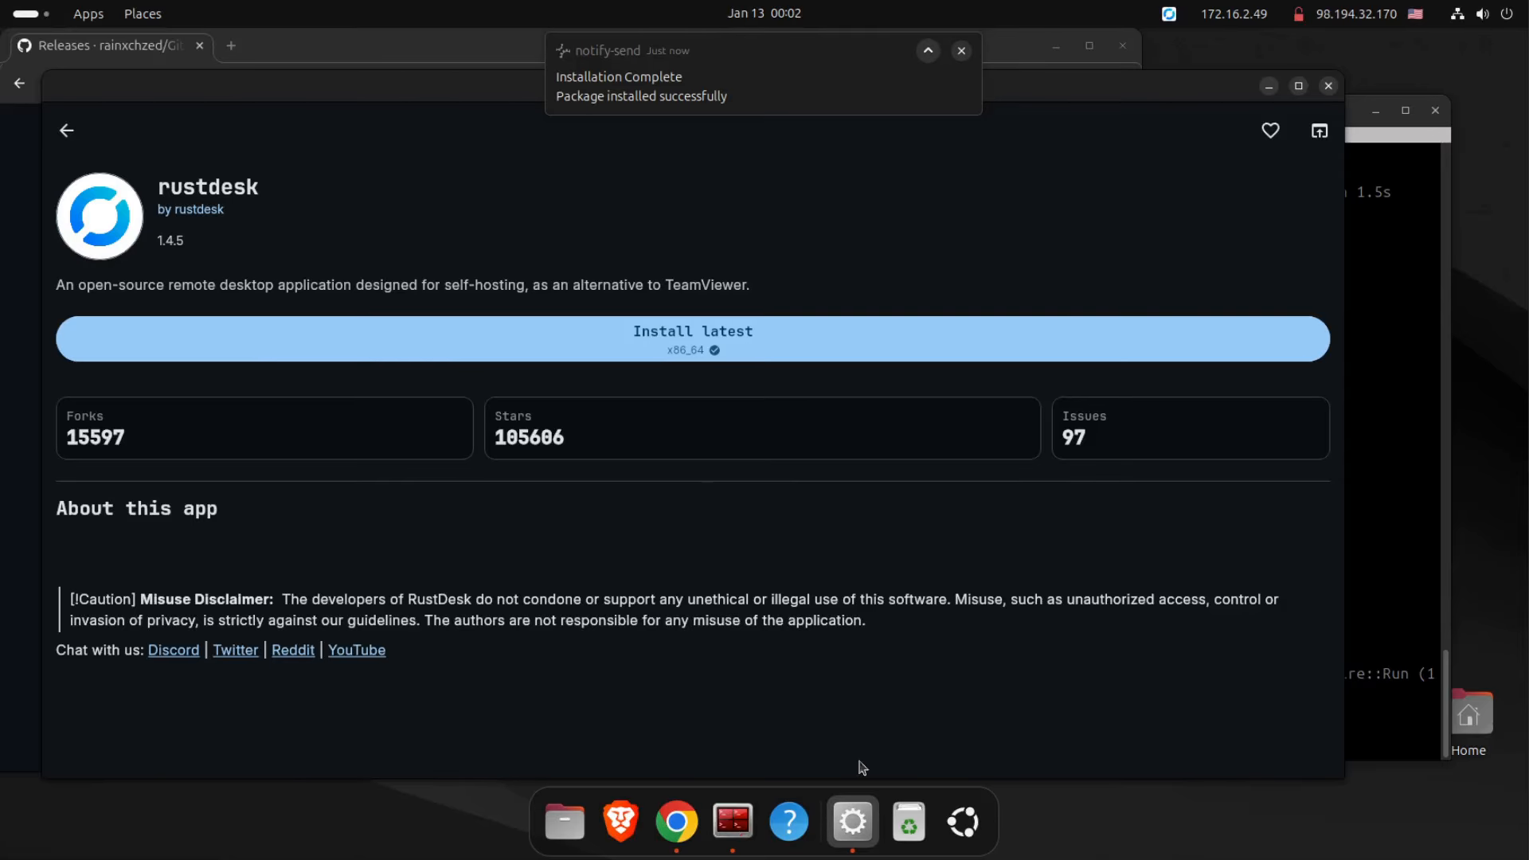
Launch RustDesk from the installed applications to check it, and quit GitHub Store from the dock.
left_click(964, 820)
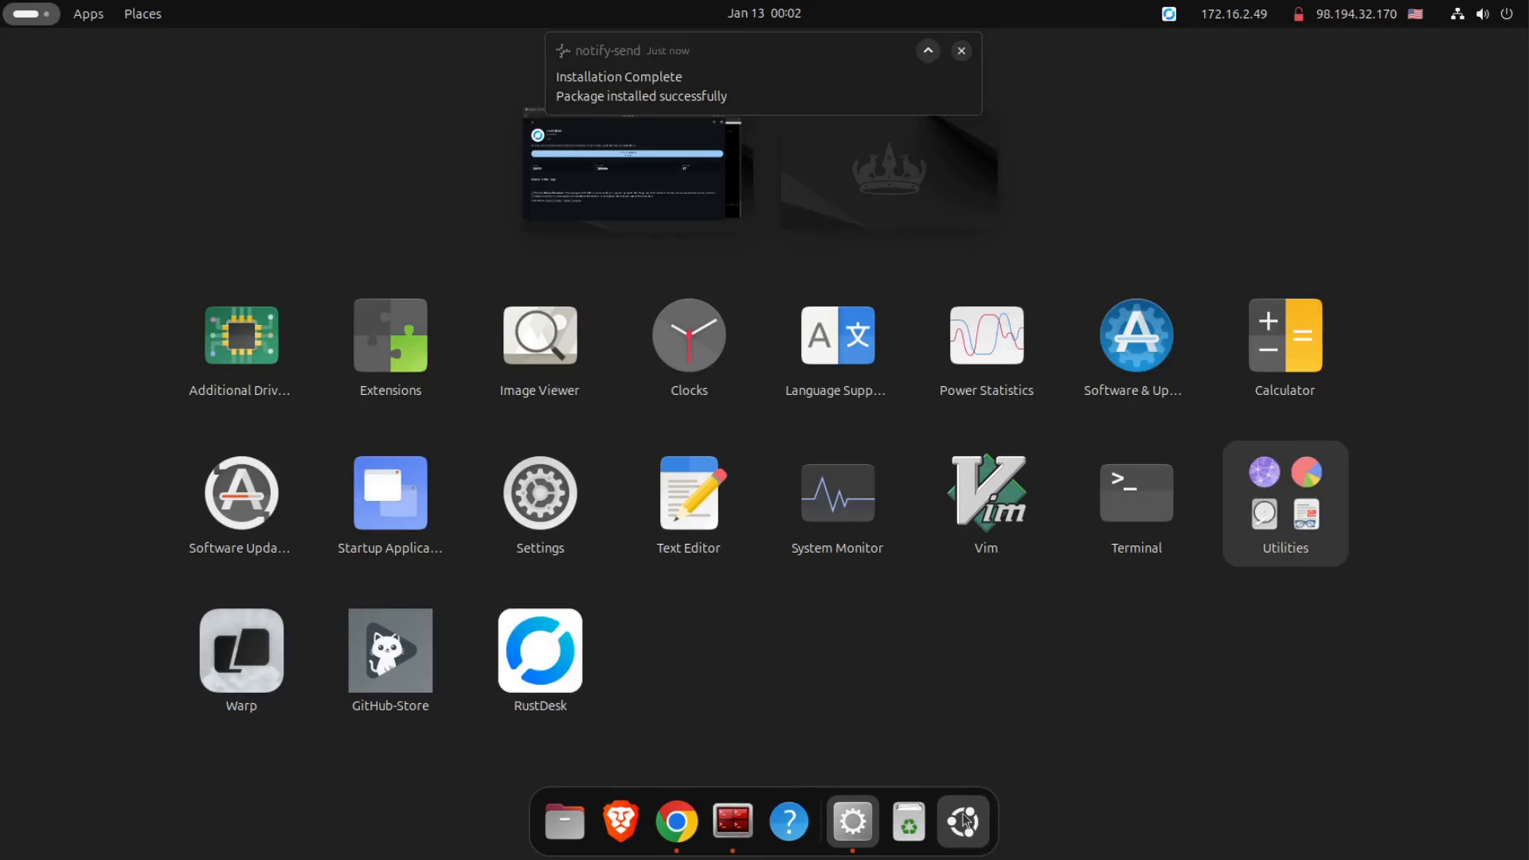
left_click(562, 645)
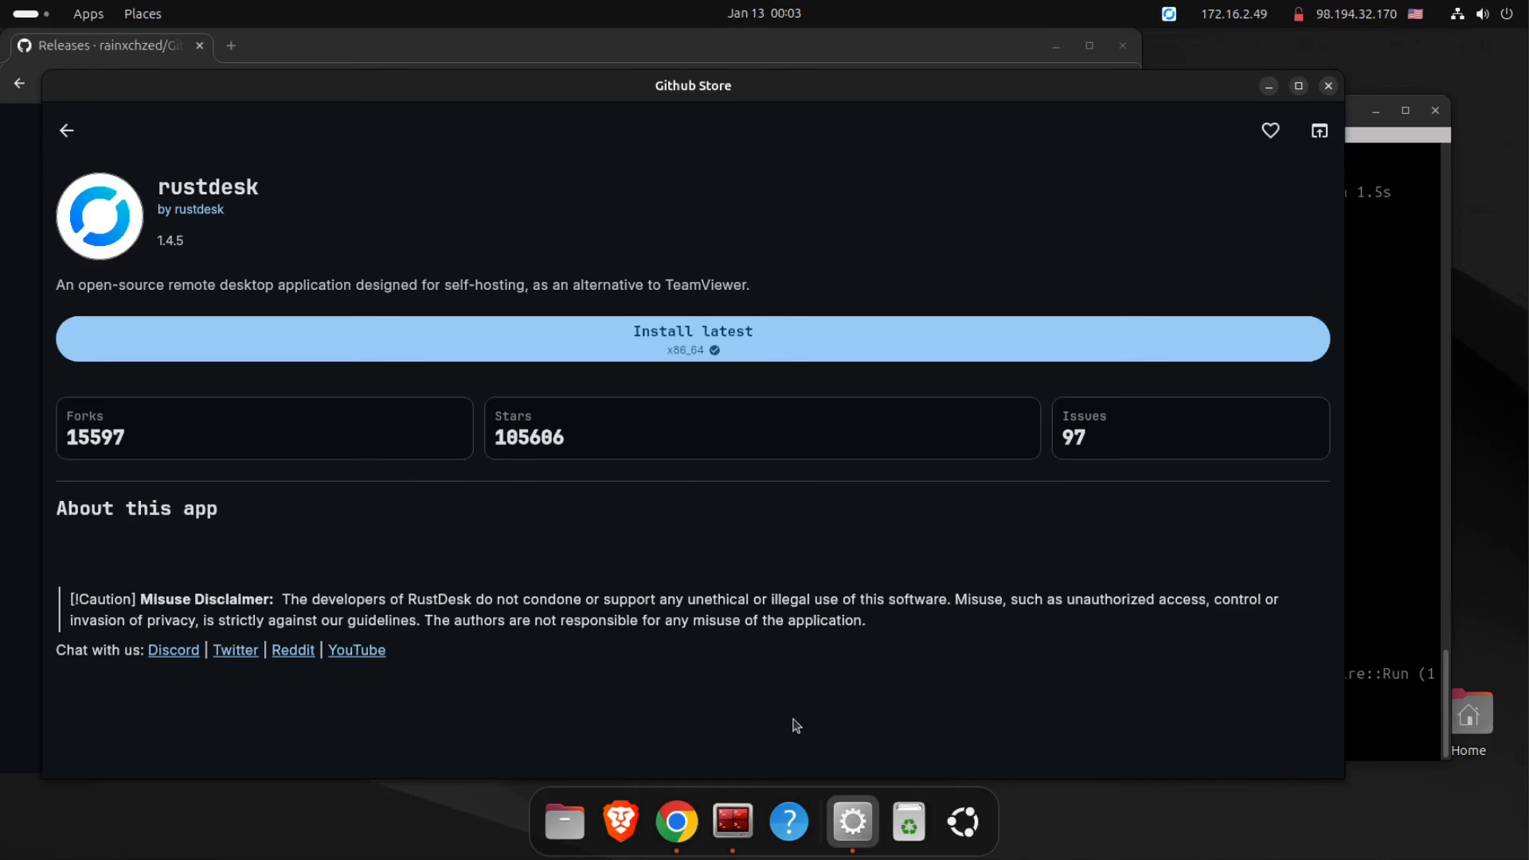
right_click(859, 829)
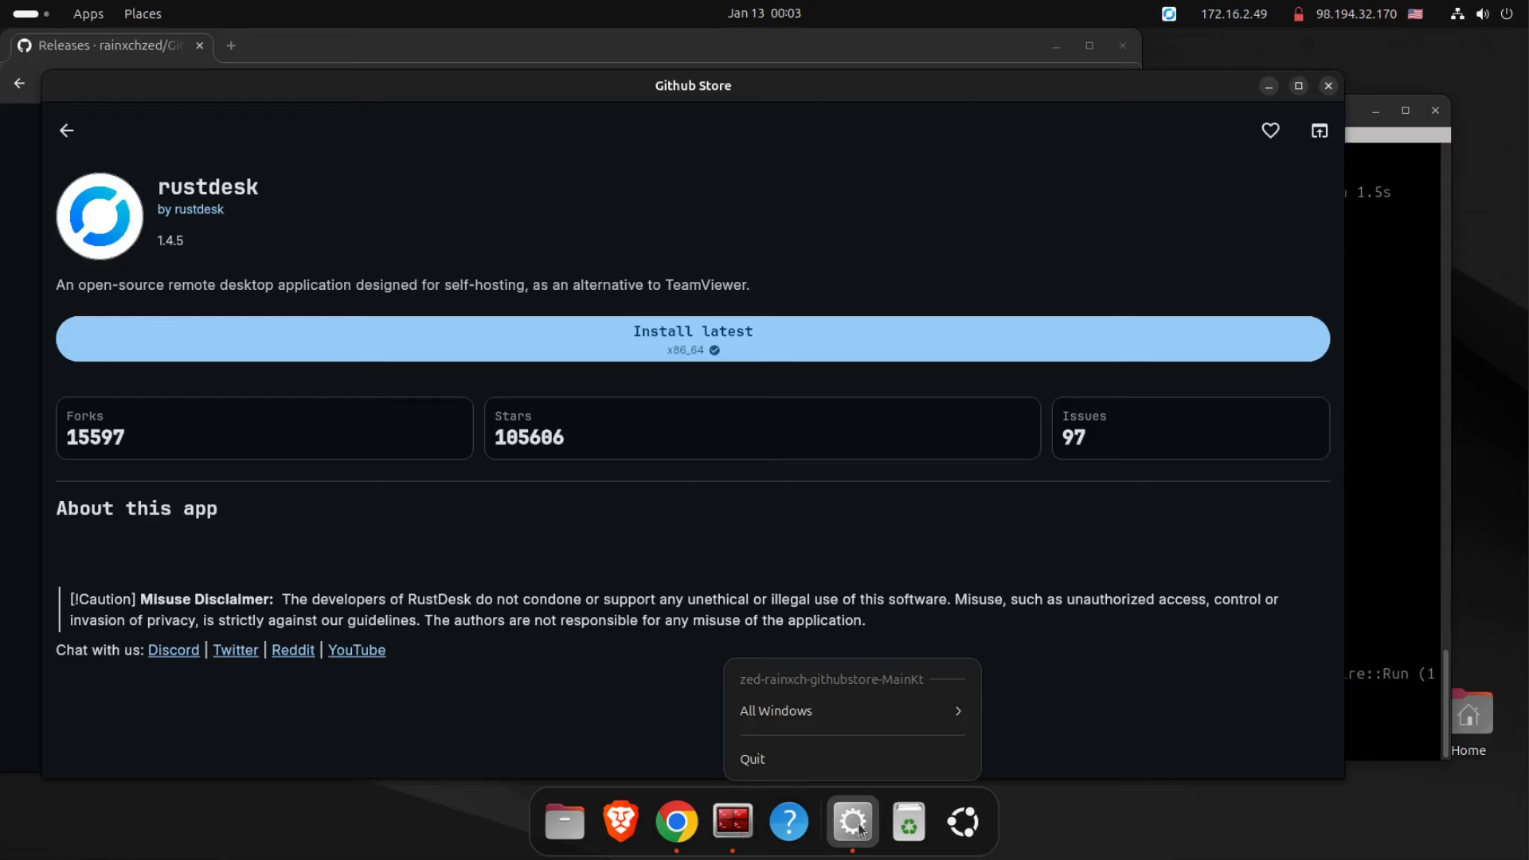
left_click(780, 766)
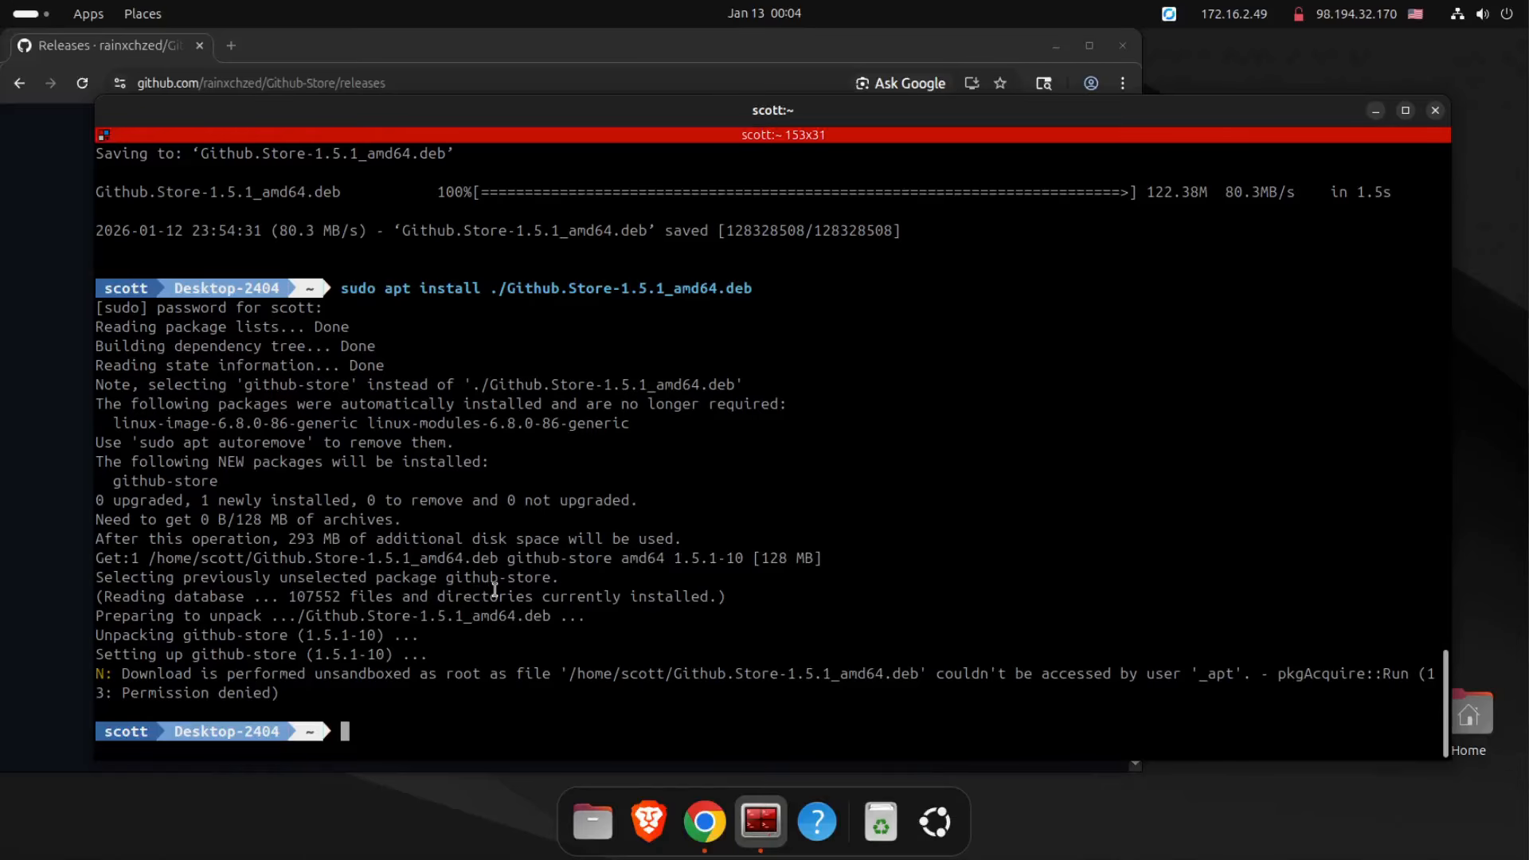
Run "sudo nano /usr/share/applications/github-store-GitHub-Store.desktop" and add the line "StartupWMClass=zed-rainxch-githubstore-MainKt" below the Icon entry.
type("sudo nano /usr/share/applications/github-store-GitHub-Store.desktop")
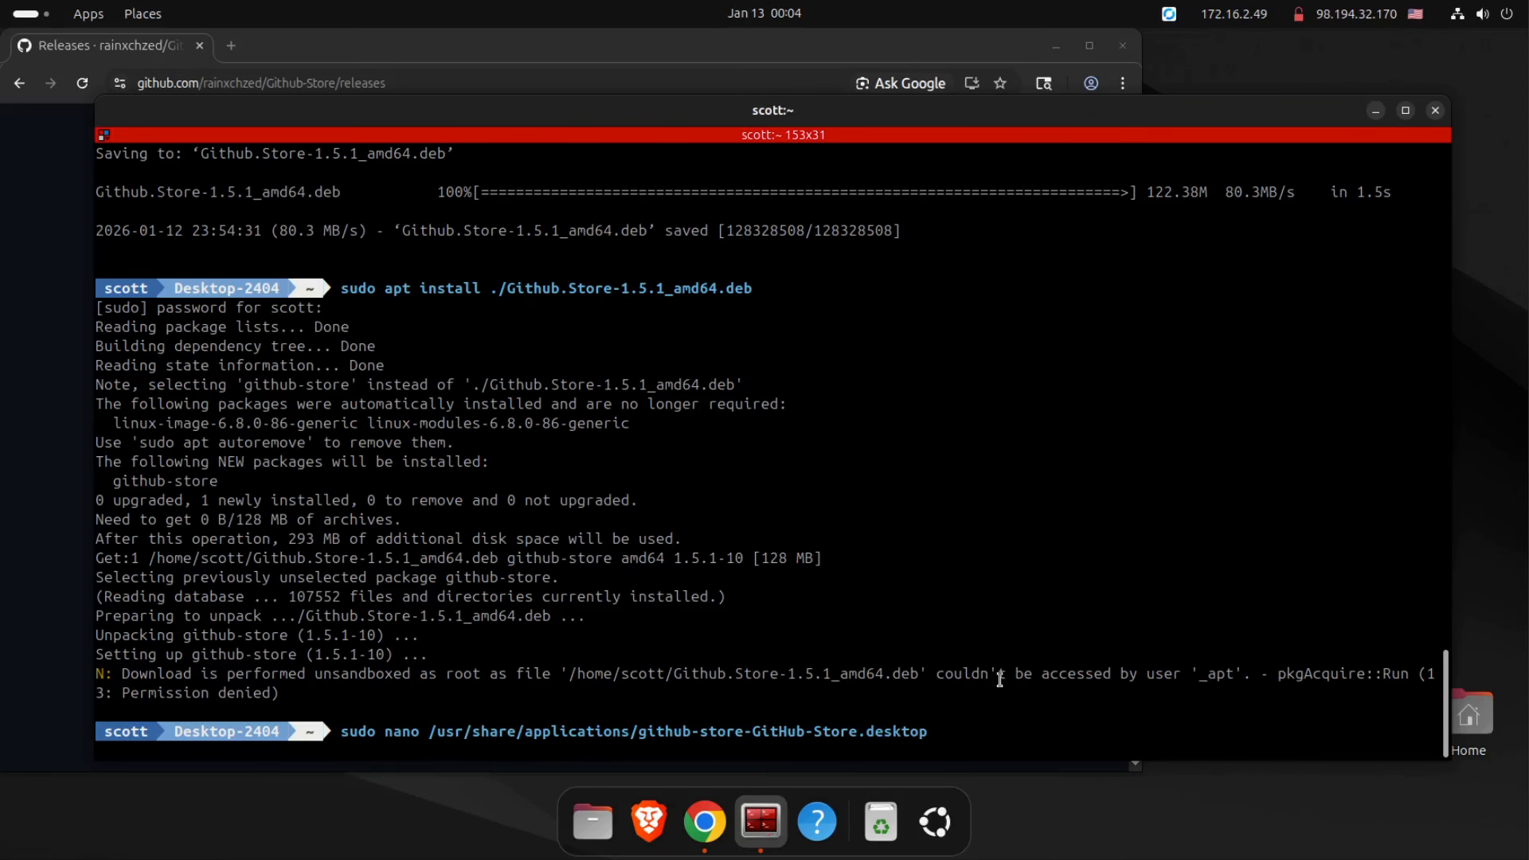
key("Return")
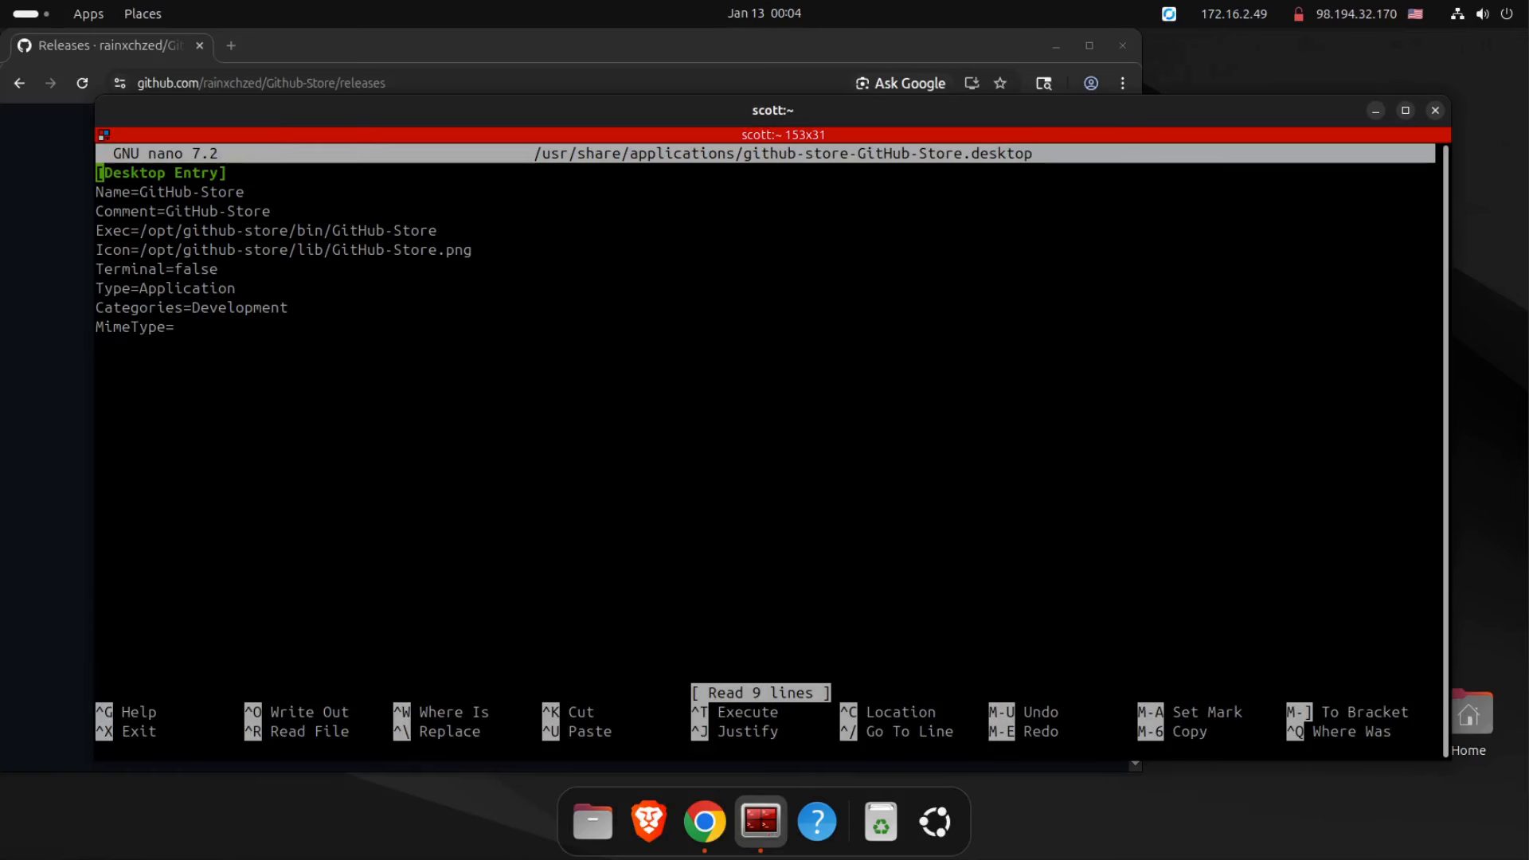
key("Down")
key("Down")
key("Down")
key("Down")
key("Down")
key("Return")
key("Up")
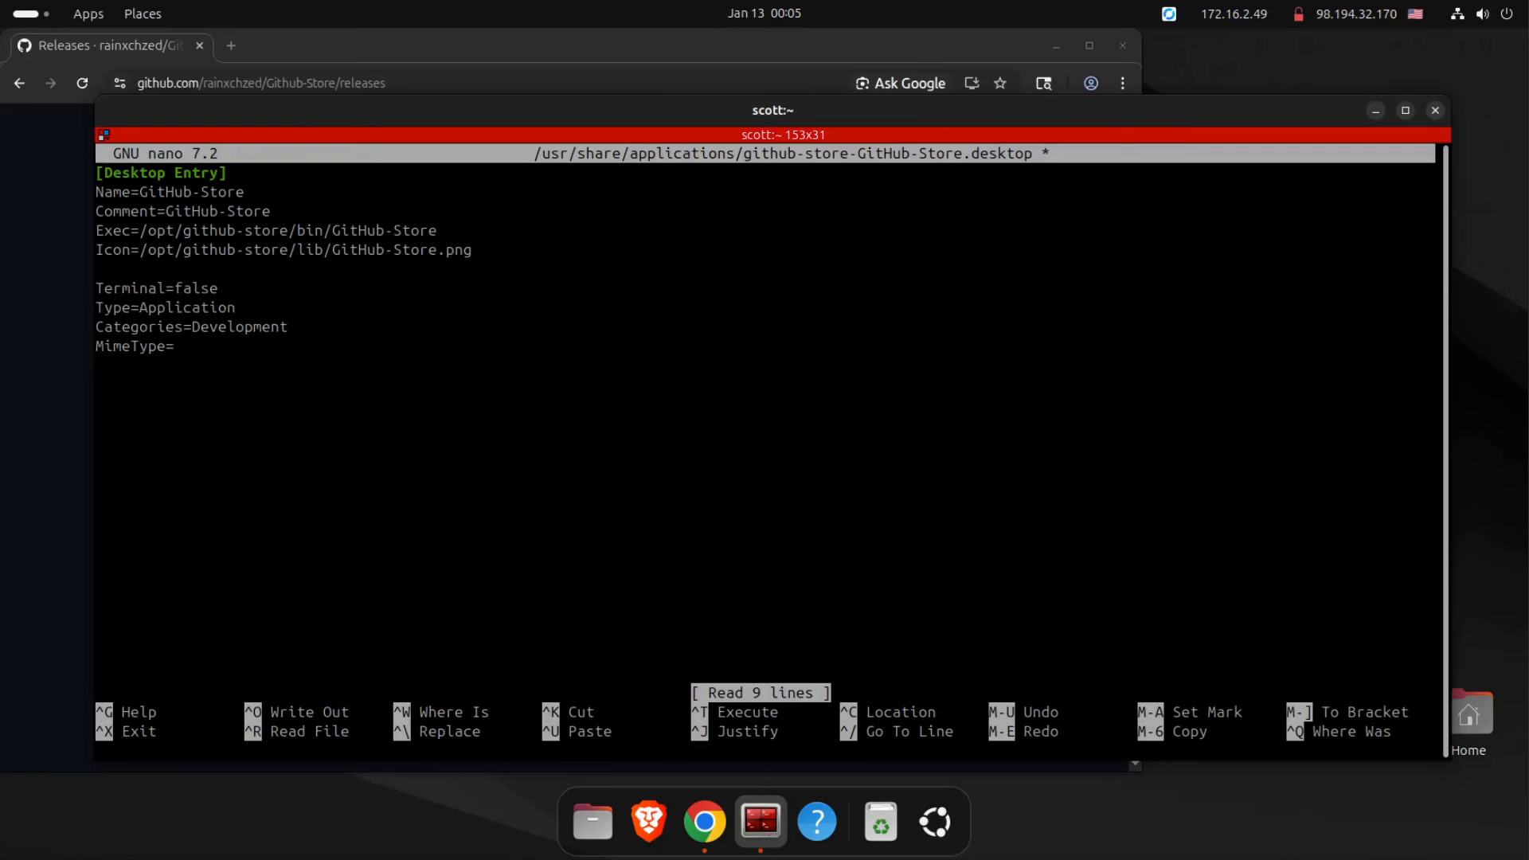
type("StartupWMClass=zed-rainxch-githubstore-MainKt")
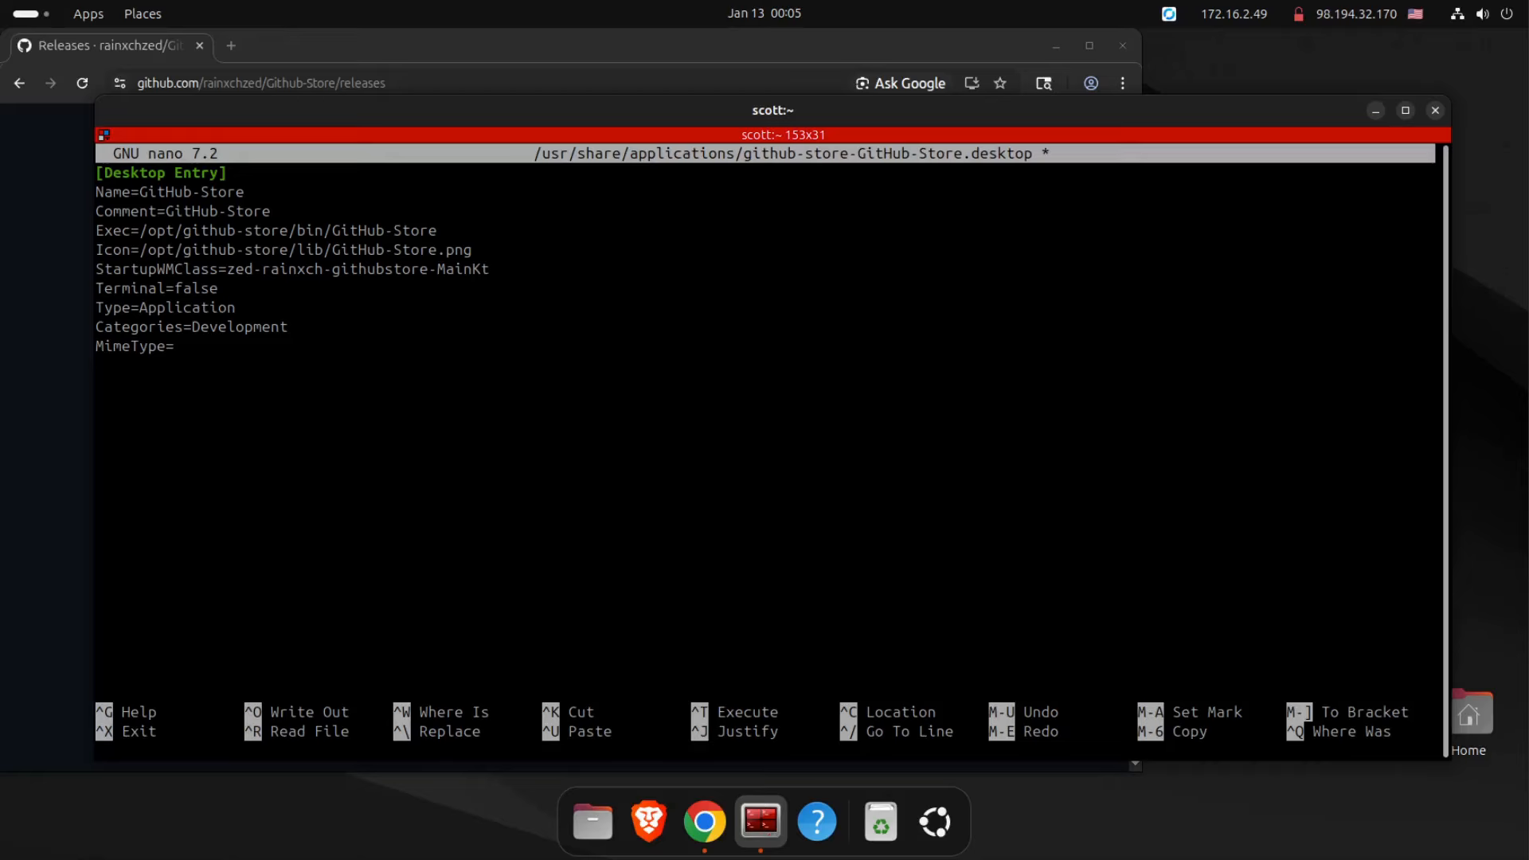
Save the edited desktop file under its existing name and exit nano.
key("ctrl+o")
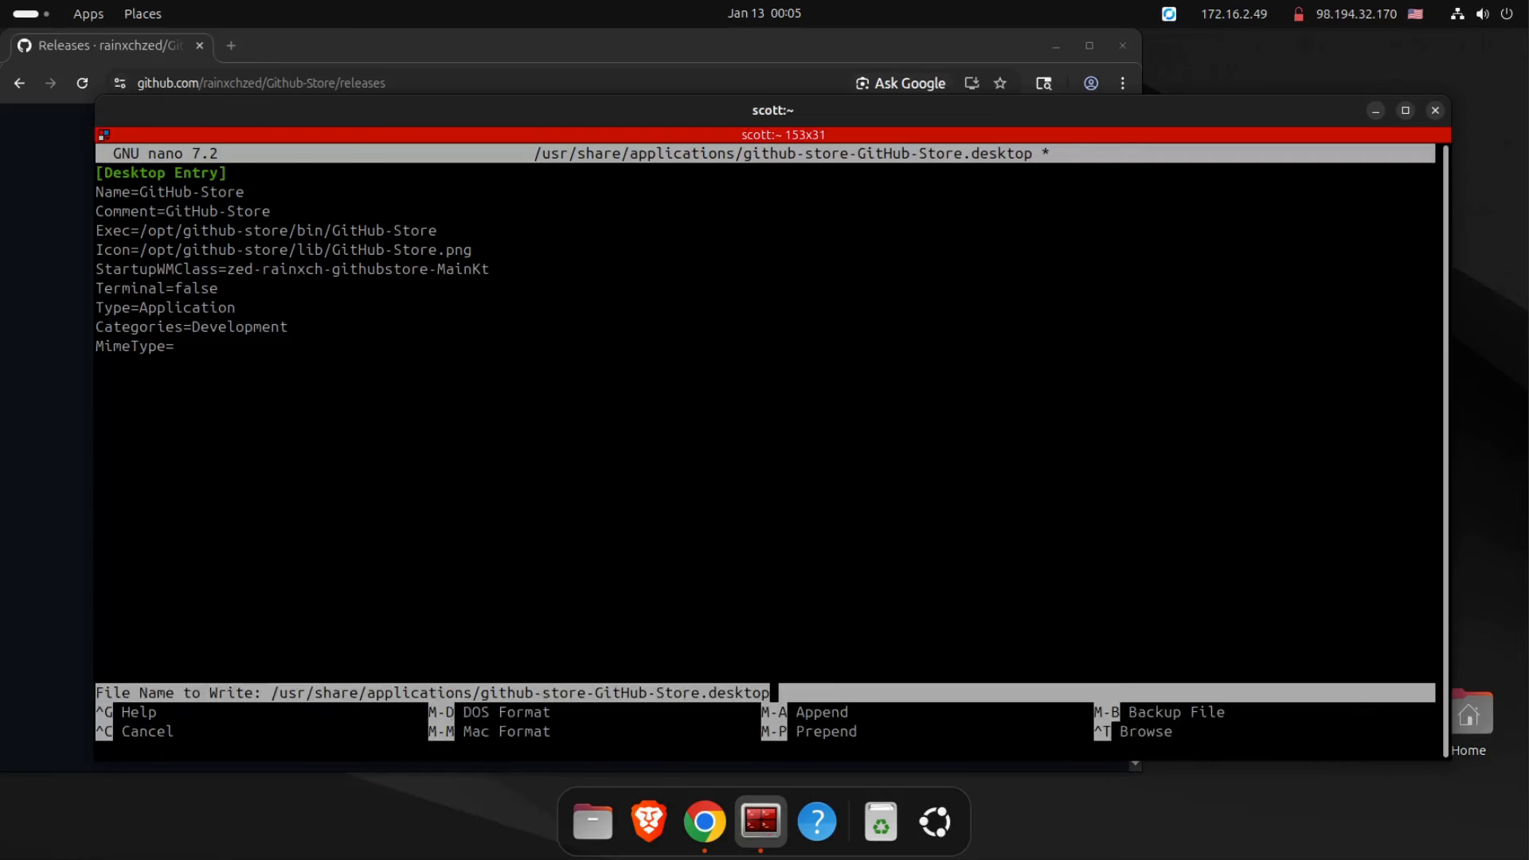
key("Return")
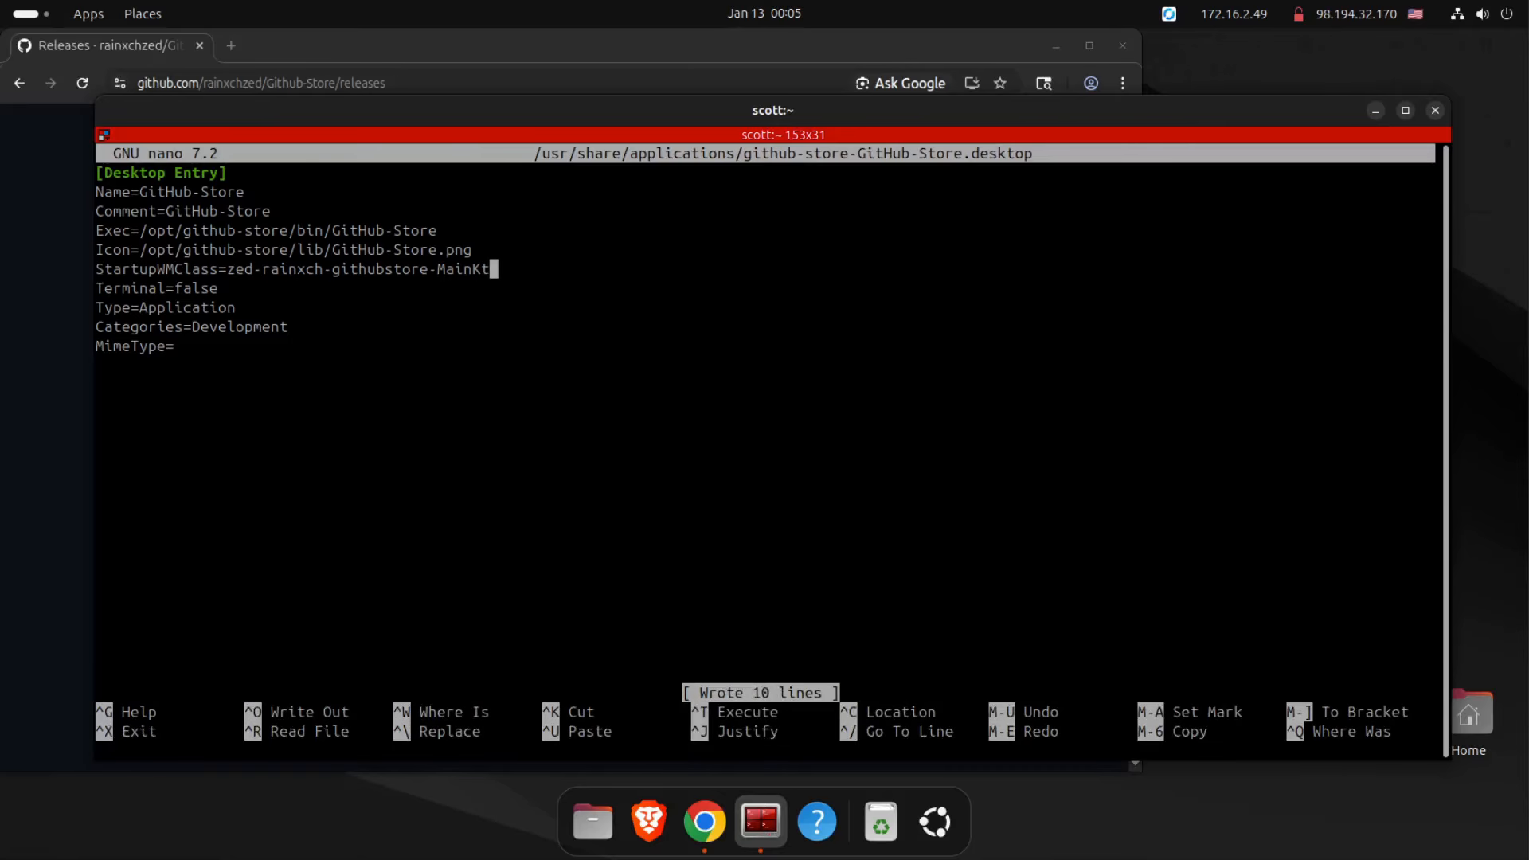
key("ctrl+x")
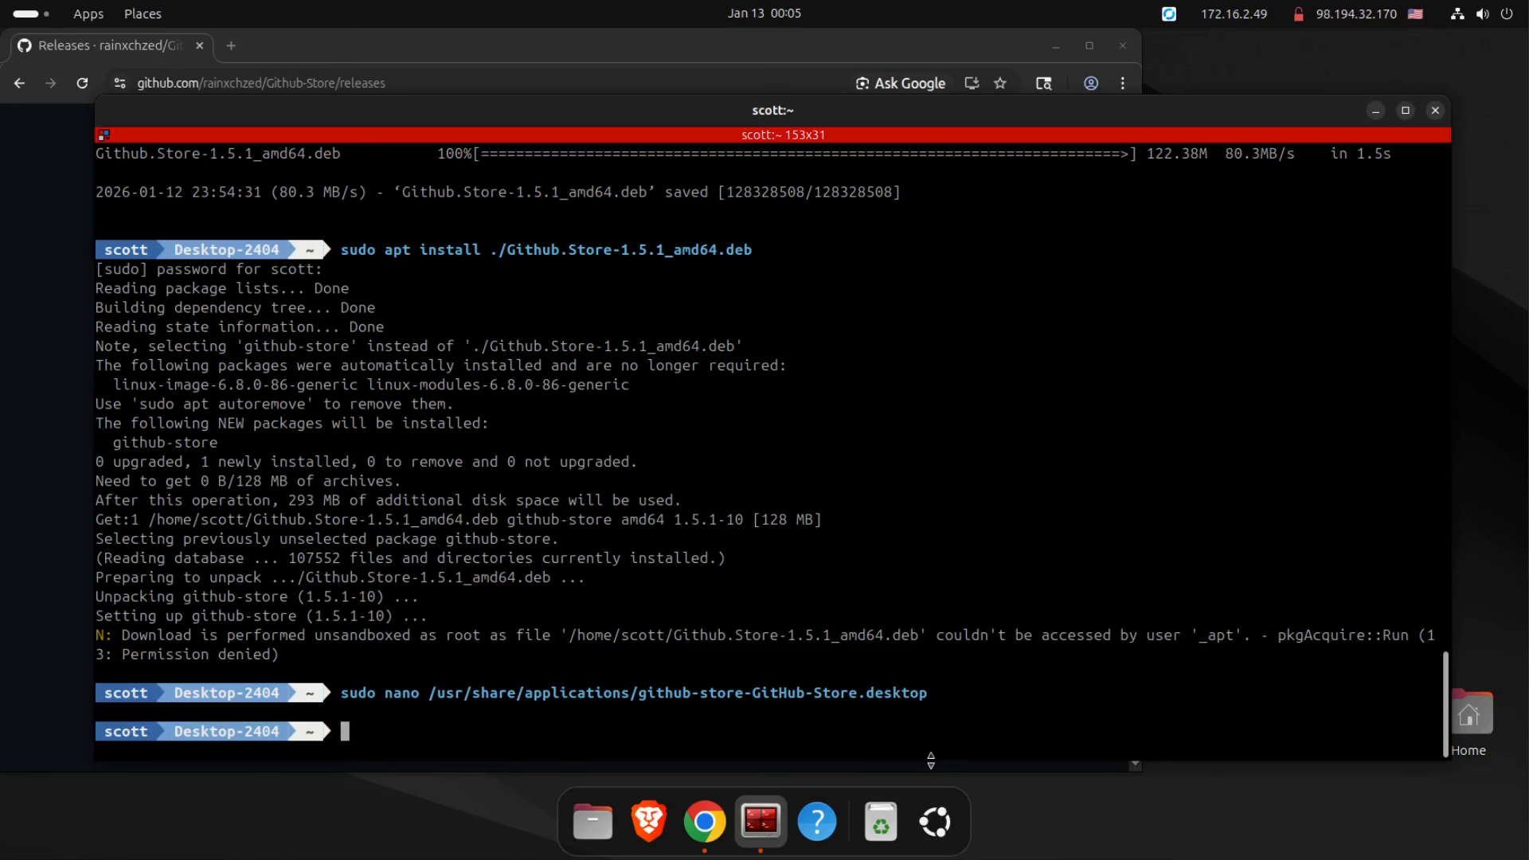
Relaunch GitHub Store from the installed applications and pin it to the dock.
left_click(935, 821)
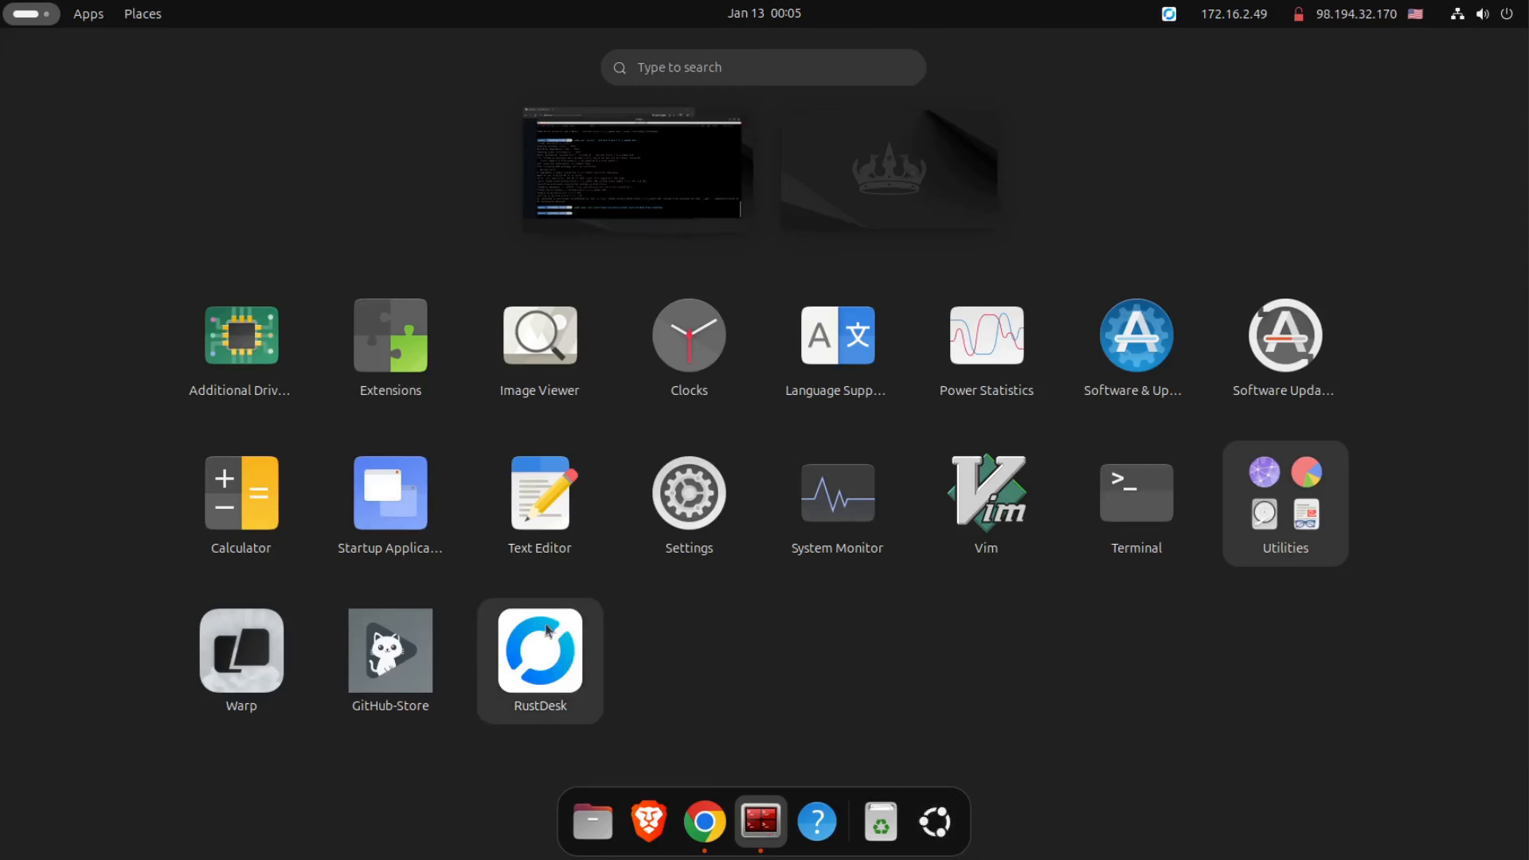
left_click(380, 635)
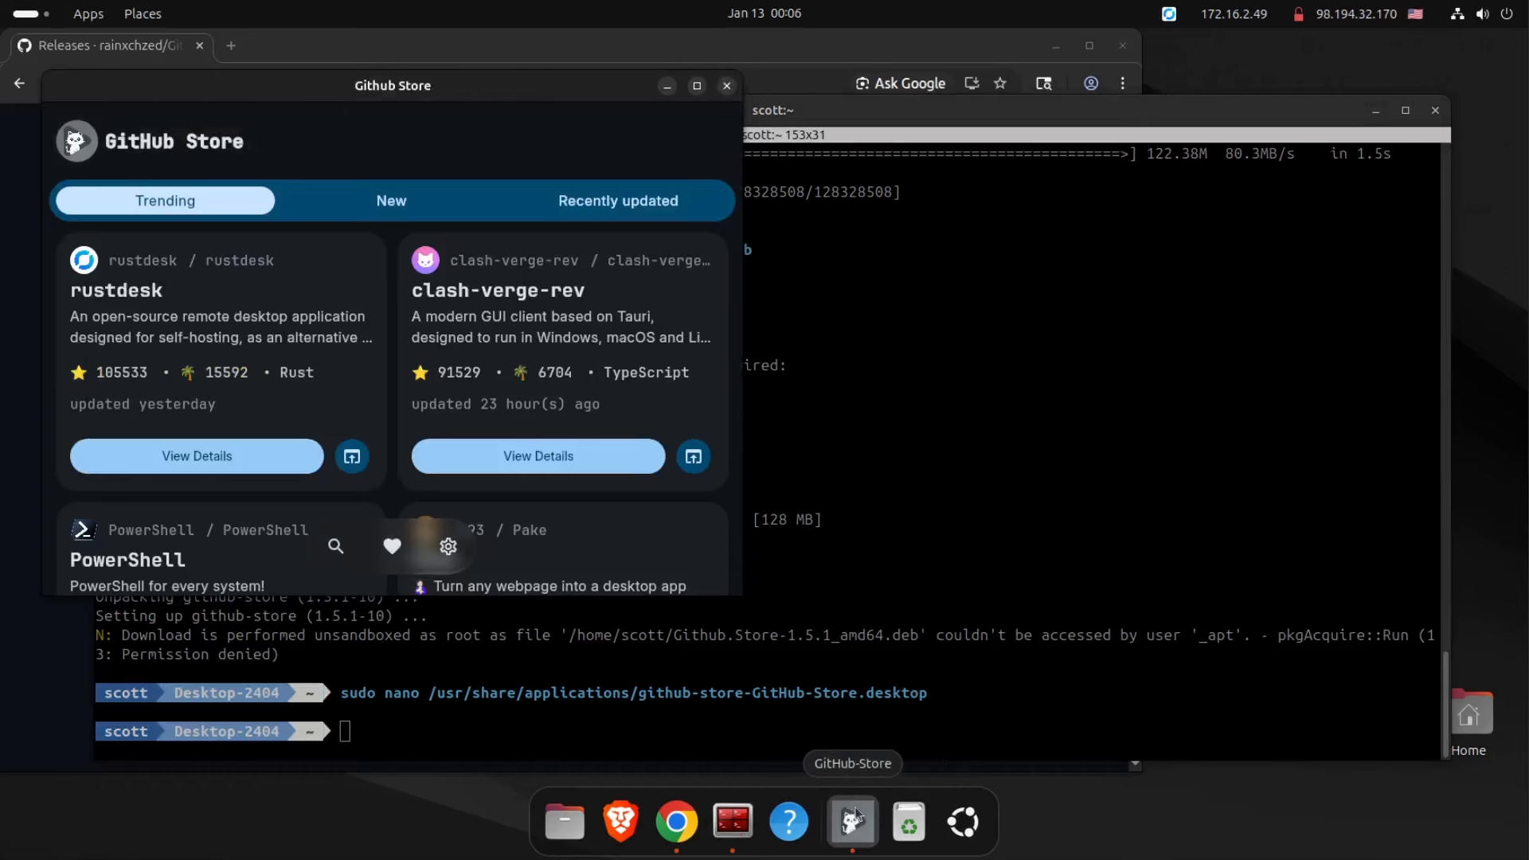
right_click(852, 820)
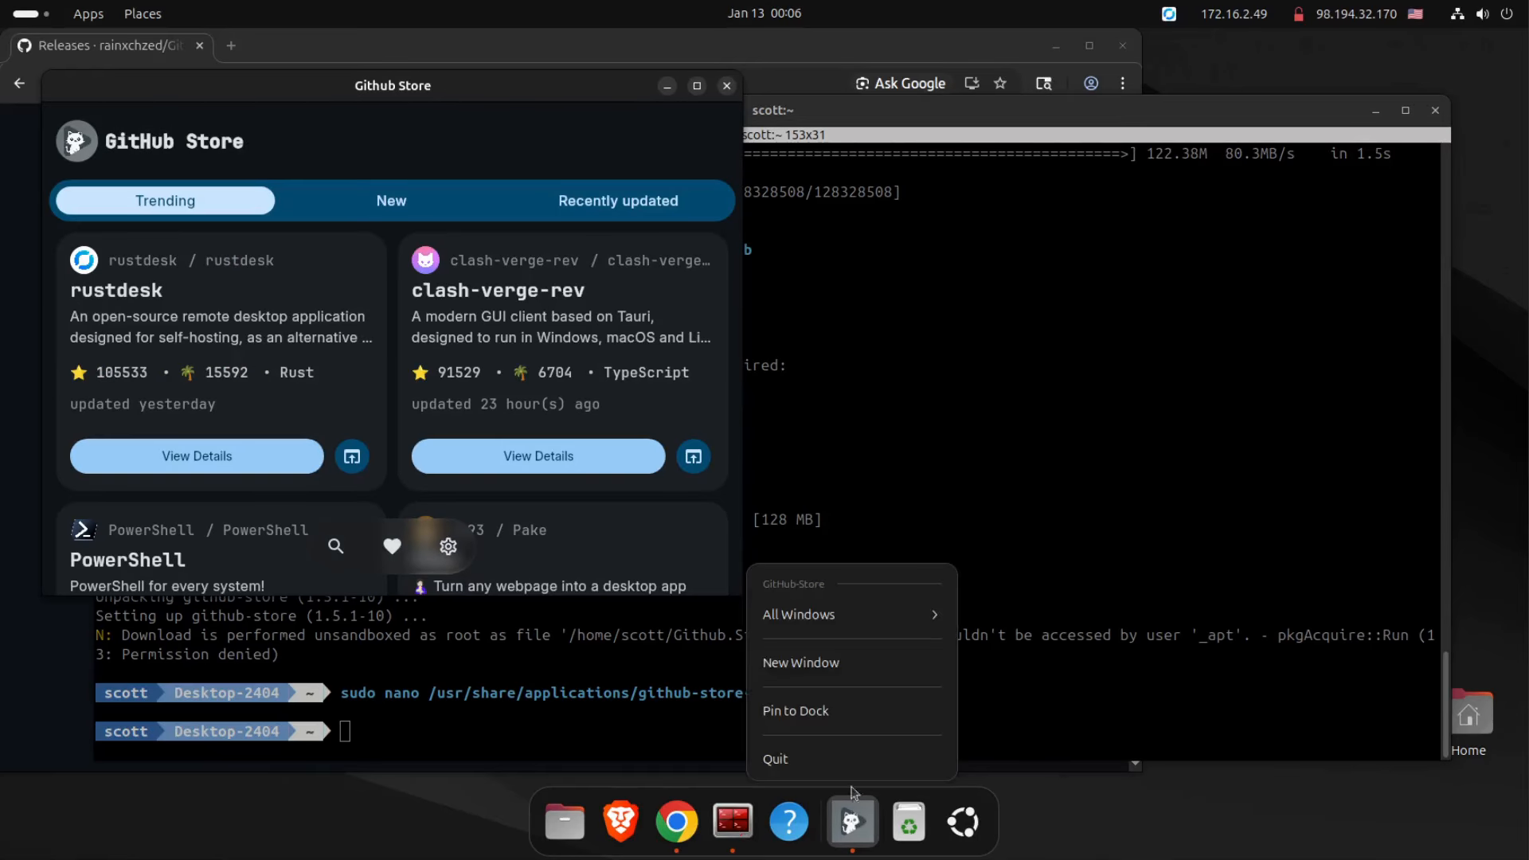
left_click(820, 711)
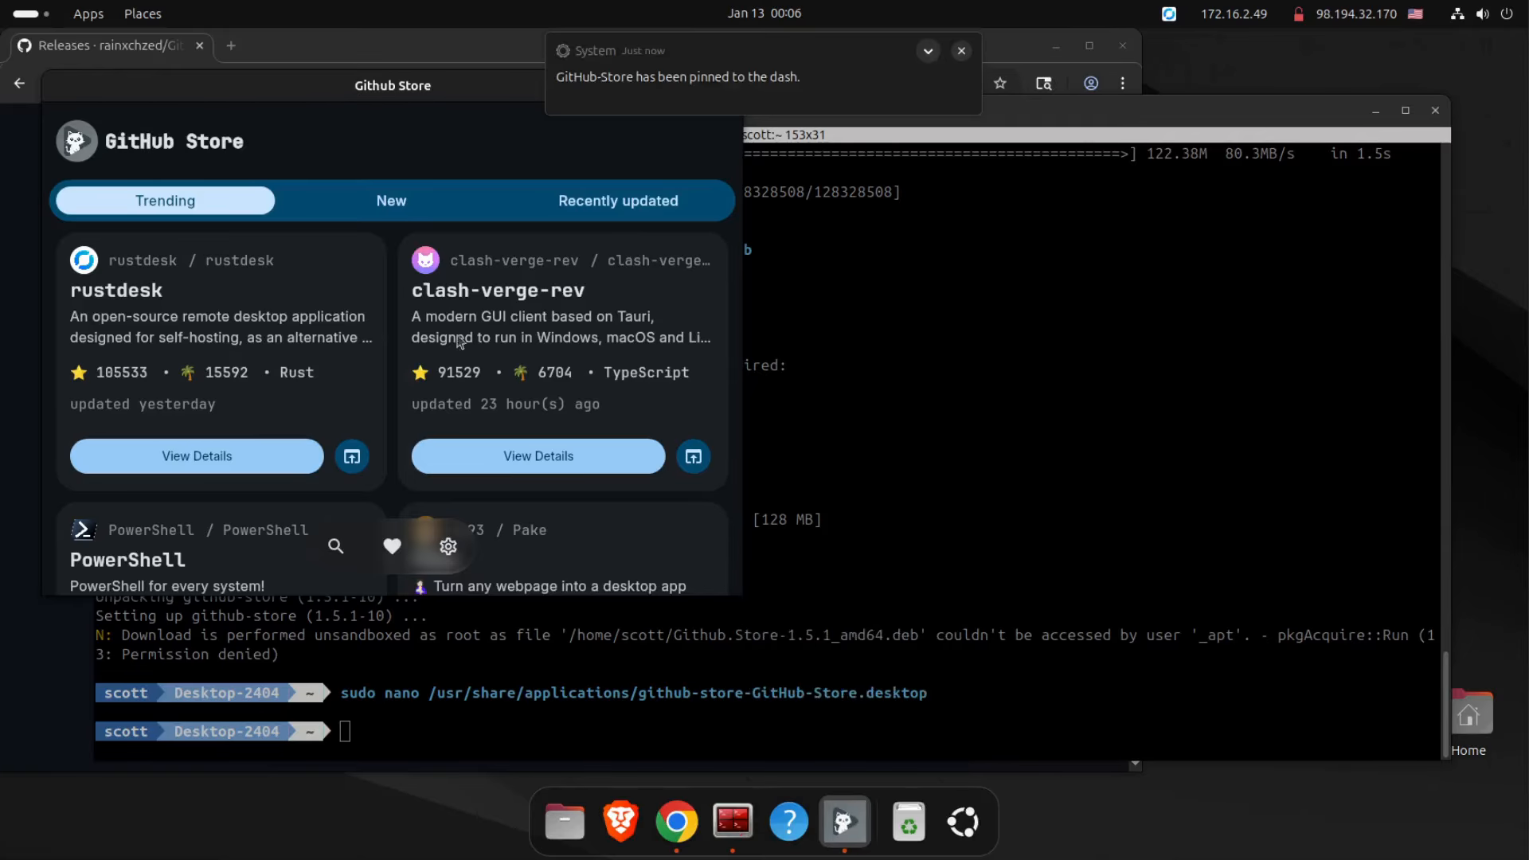
Enlarge the reopened GitHub Store window to fit three columns of app cards.
left_click_drag(443, 92, 562, 188)
left_click(845, 184)
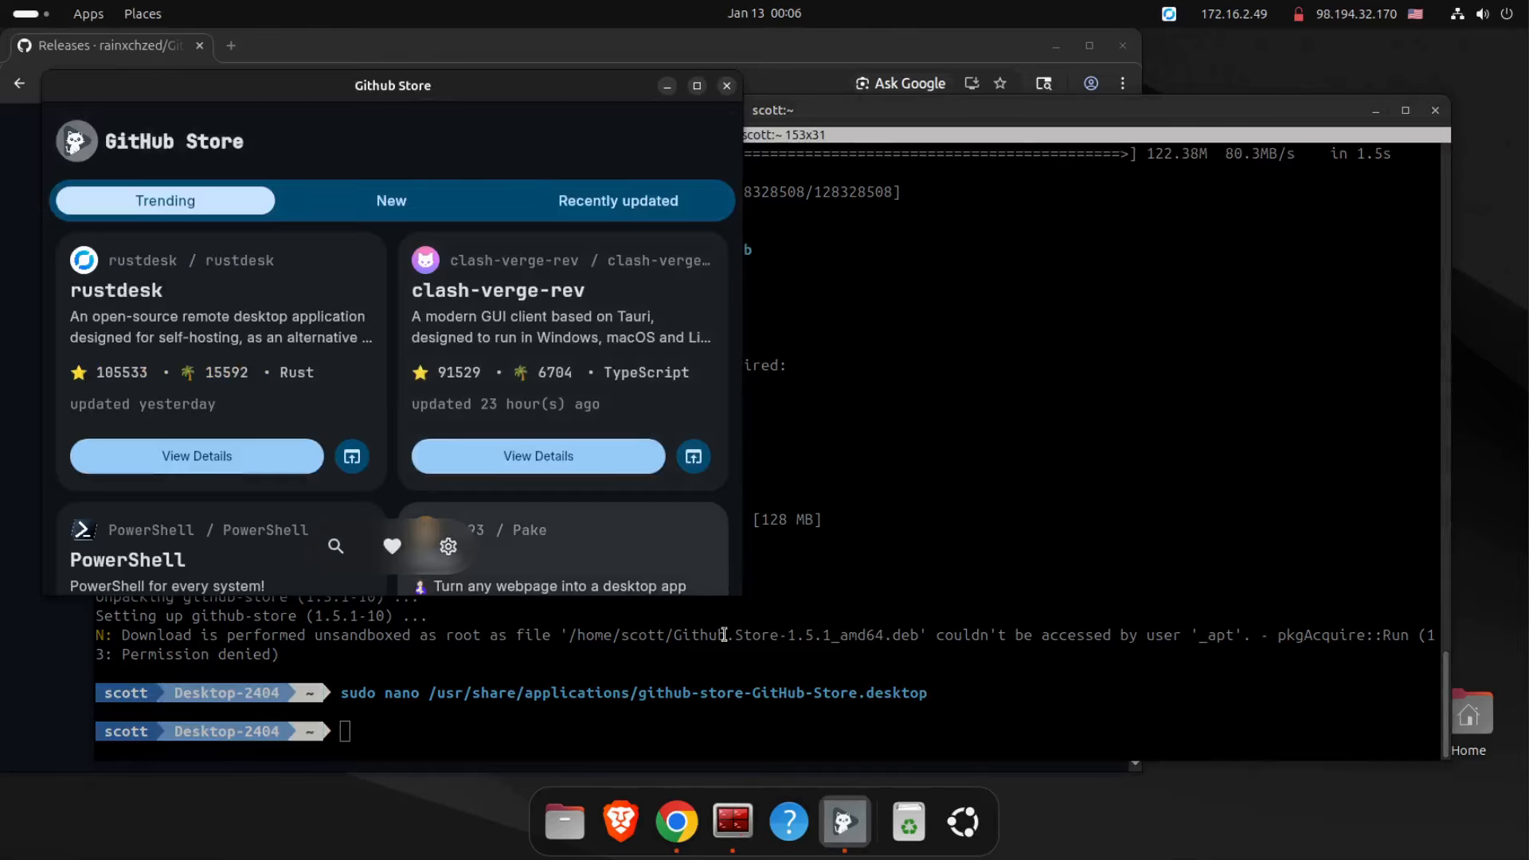
left_click_drag(747, 600, 1179, 713)
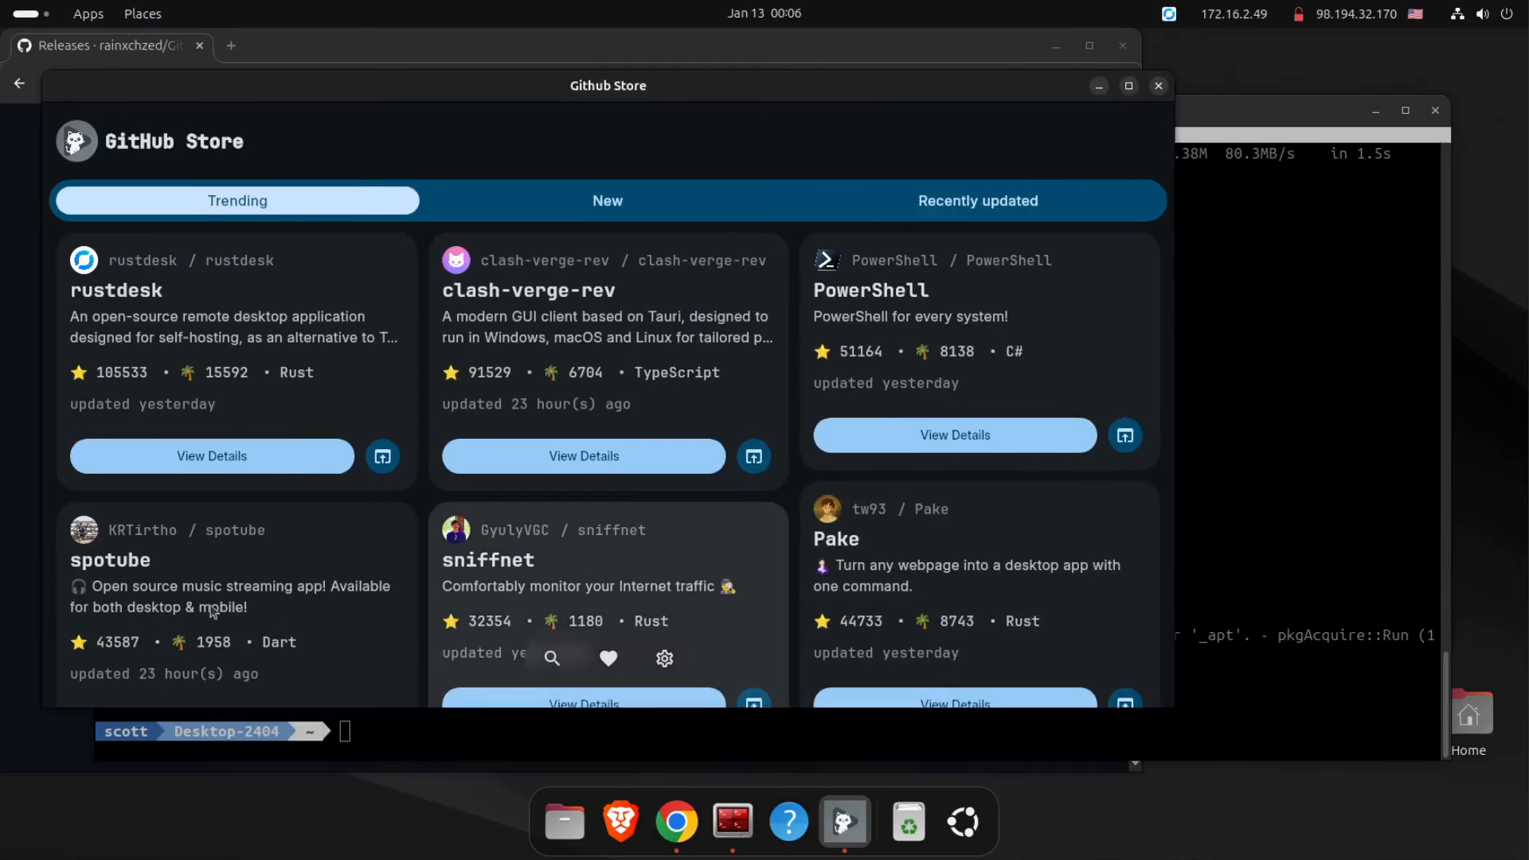